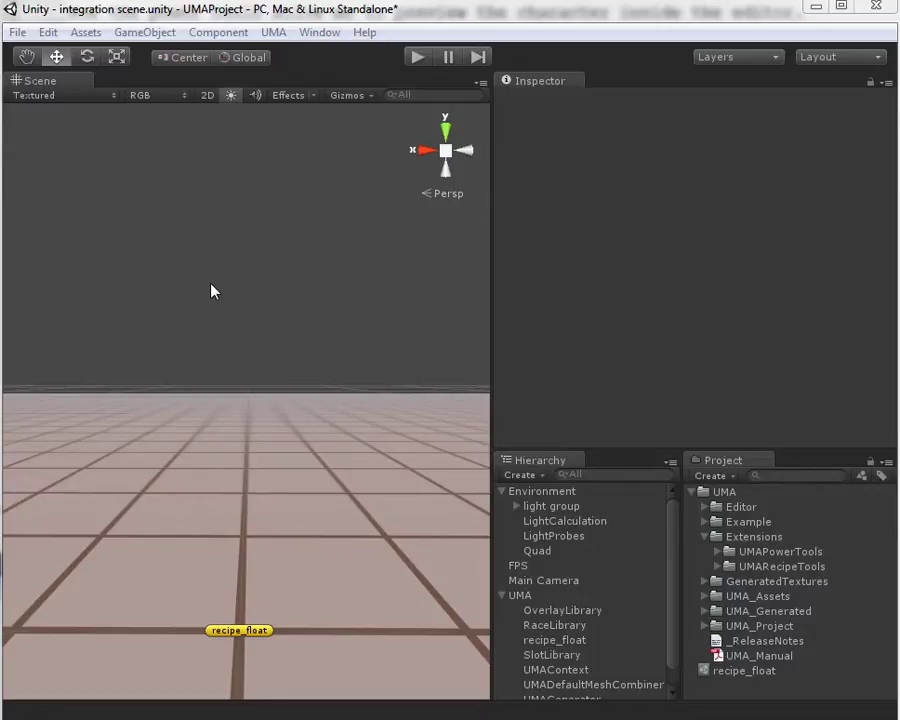
Browse the UMA, UMARecipeTools and UMAPowerTools folders in the Project panel
click(753, 495)
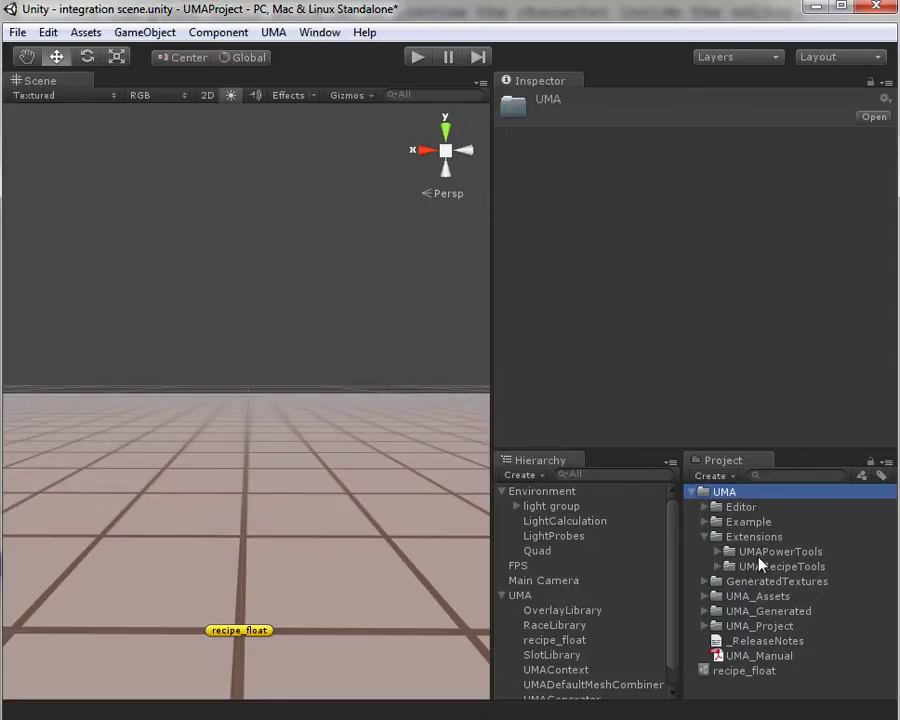
click(795, 566)
click(796, 552)
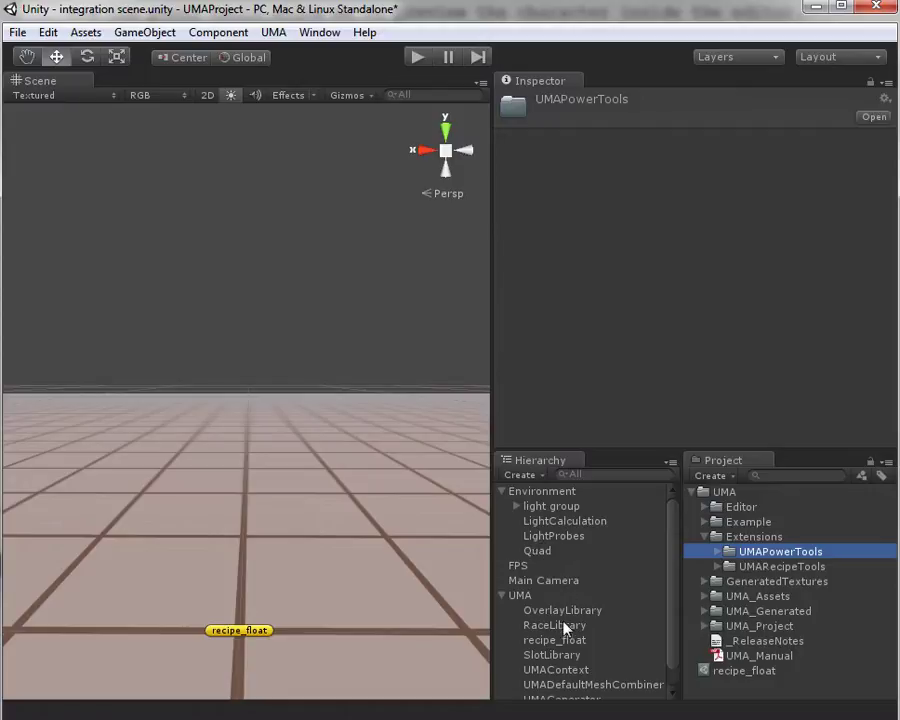
Select the recipe_float avatar, toggle its preview on and off, and locate its recipe asset
click(228, 635)
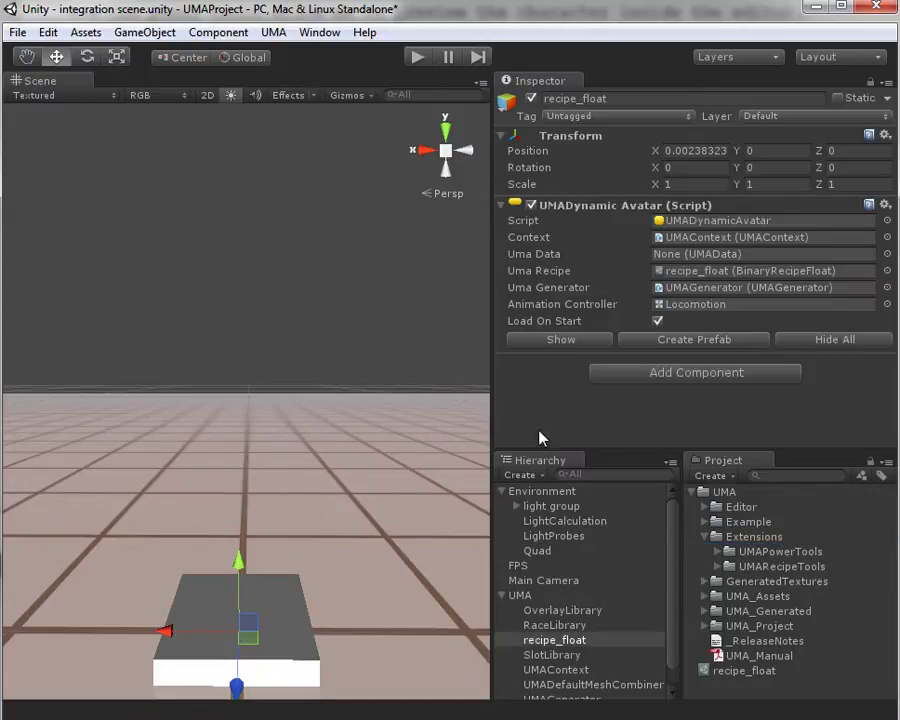
click(571, 342)
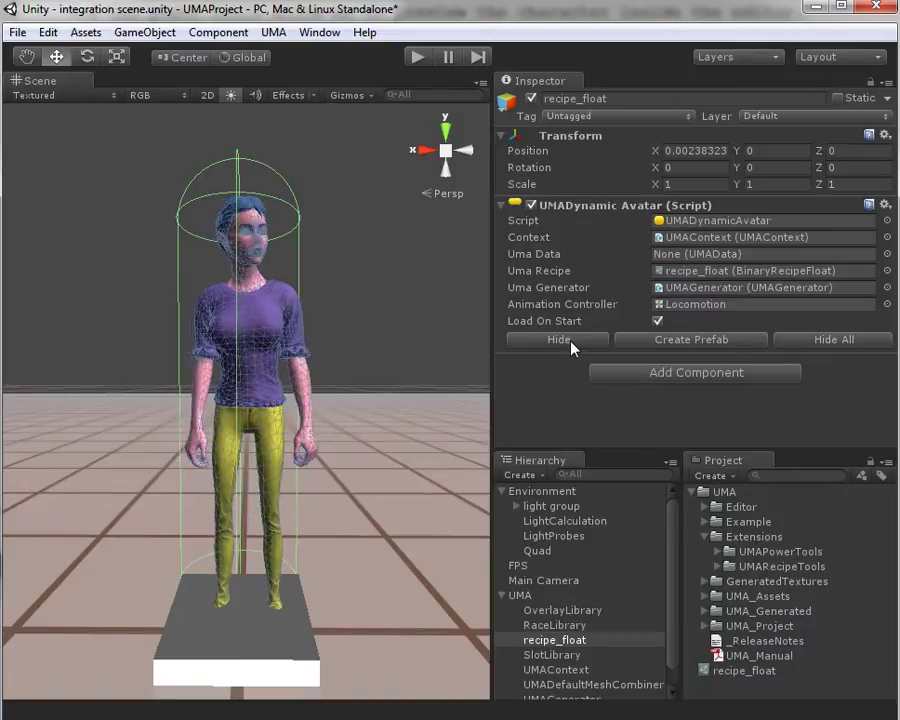
click(571, 342)
click(720, 270)
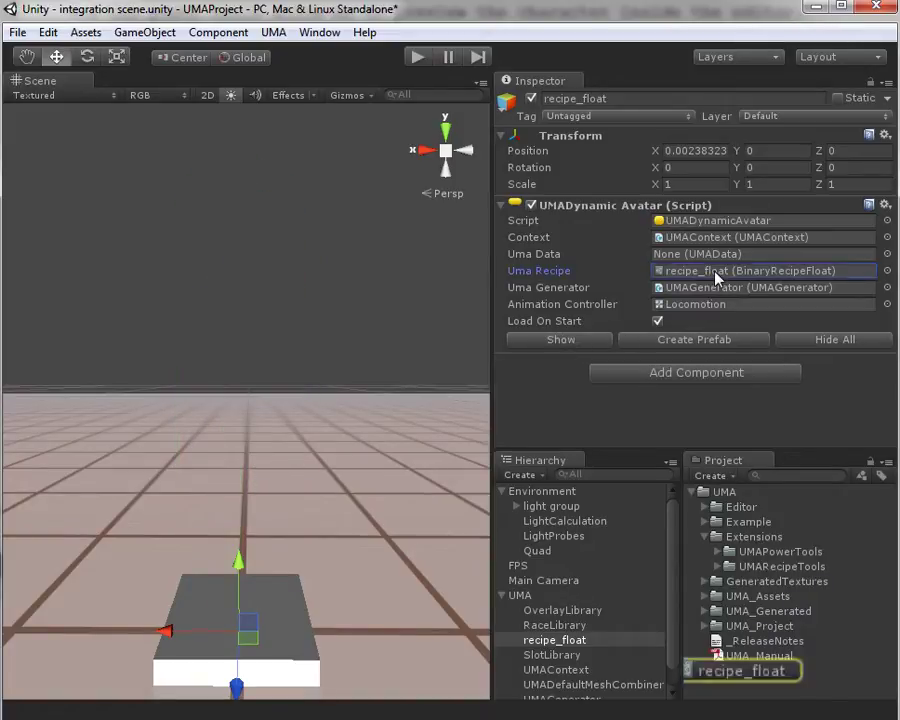
Open the recipe_float asset and switch its editor to the Colors tab
click(743, 672)
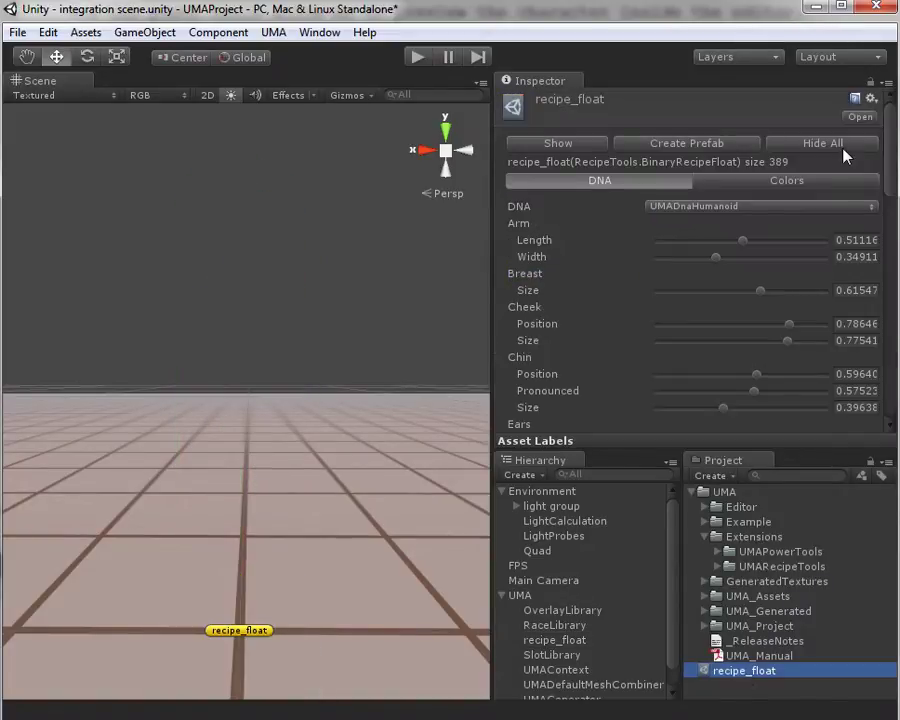
scroll(886, 192, down, 5)
scroll(886, 192, down, 5)
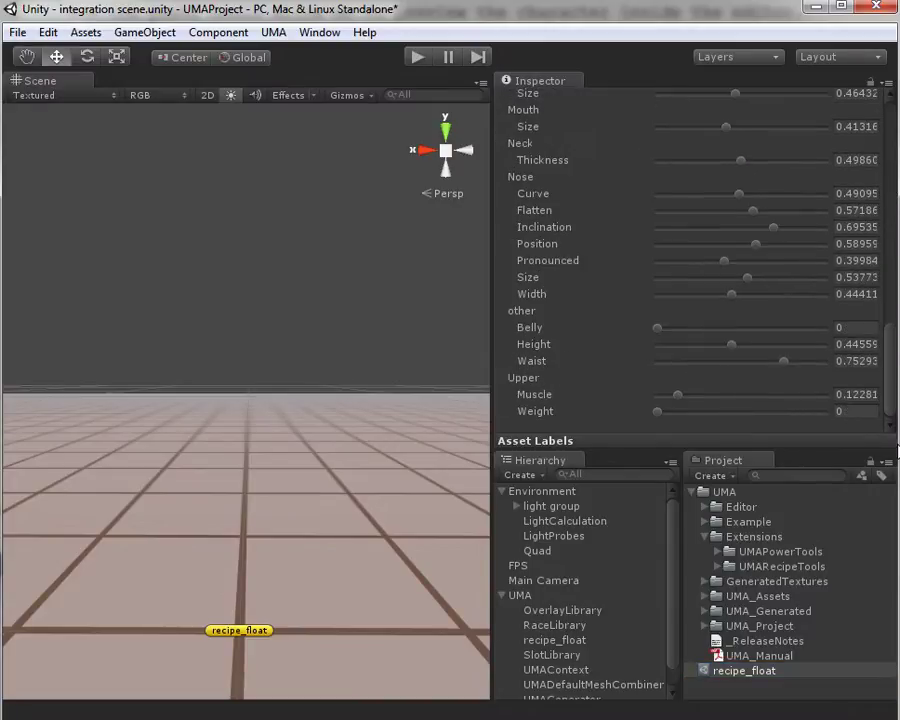
scroll(886, 192, up, 8)
scroll(759, 185, up, 3)
click(803, 183)
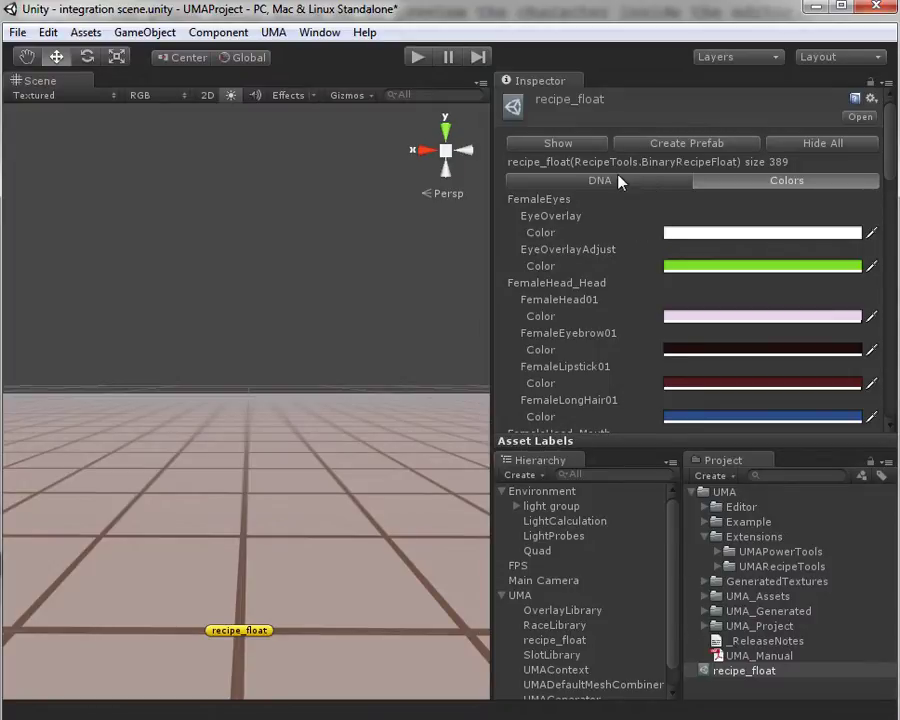
scroll(289, 305, up, 3)
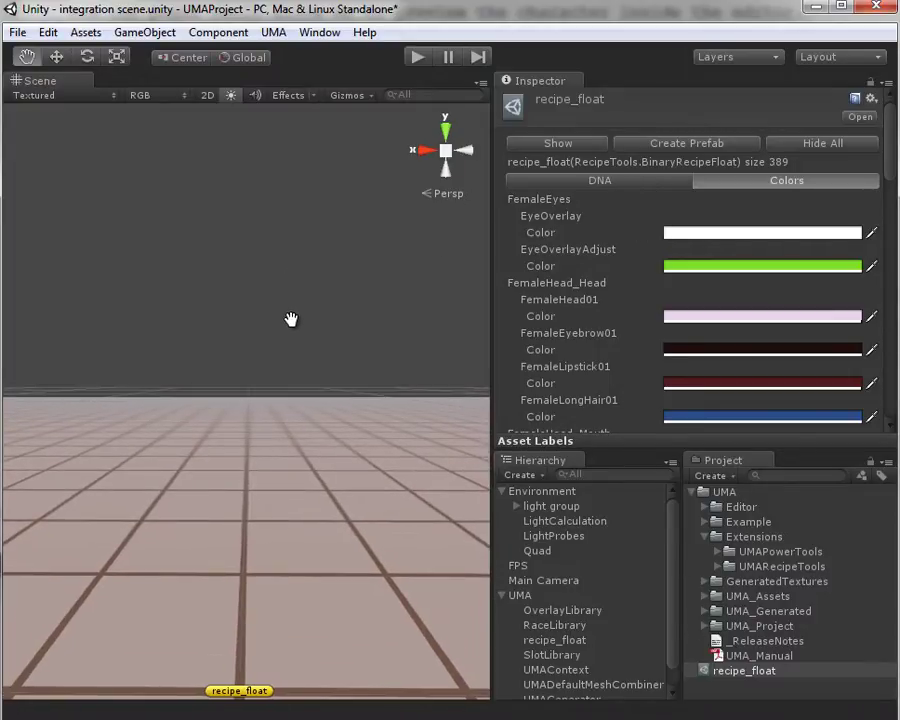
Show the avatar, then raise Lower Muscle to 0.683 and Lower Weight to 0.539
click(515, 146)
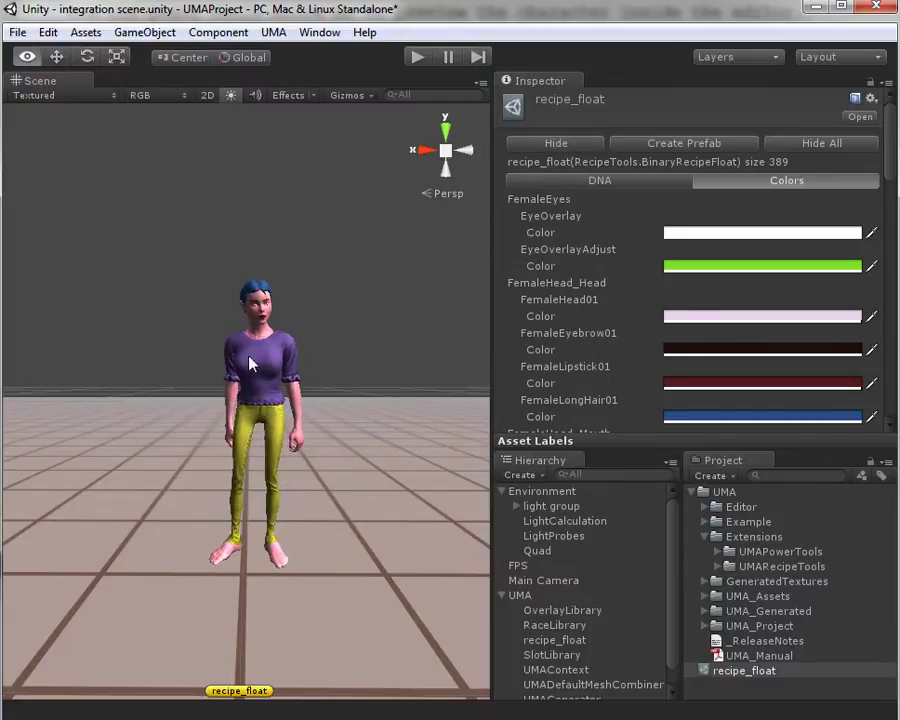
mouse_move(249, 361)
alt+mouse_down()
mouse_move(508, 274)
mouse_move(454, 311)
mouse_move(412, 362)
mouse_move(245, 416)
alt+mouse_up()
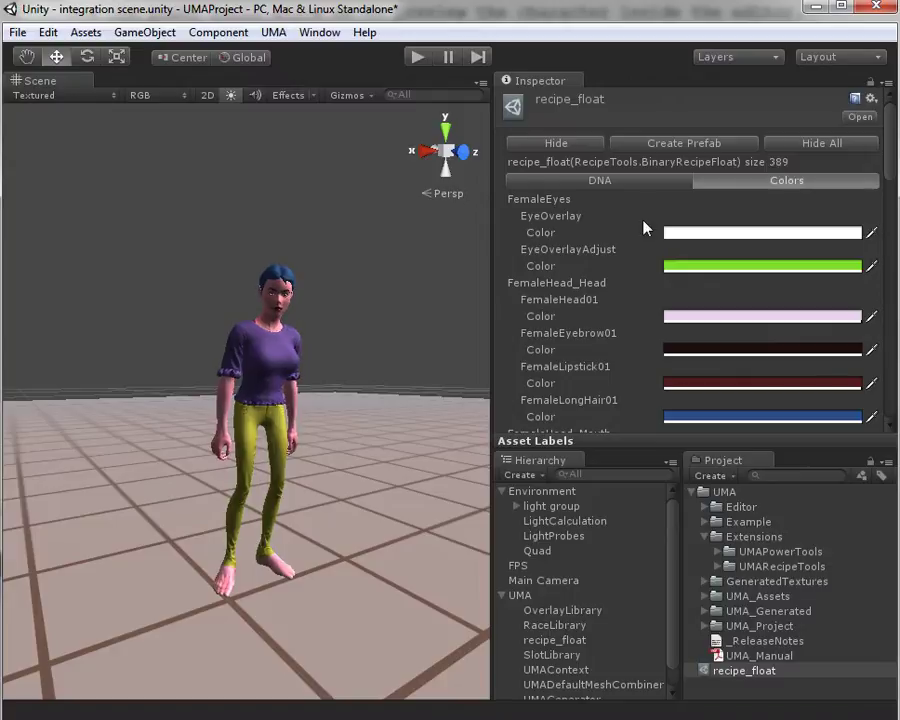
click(621, 183)
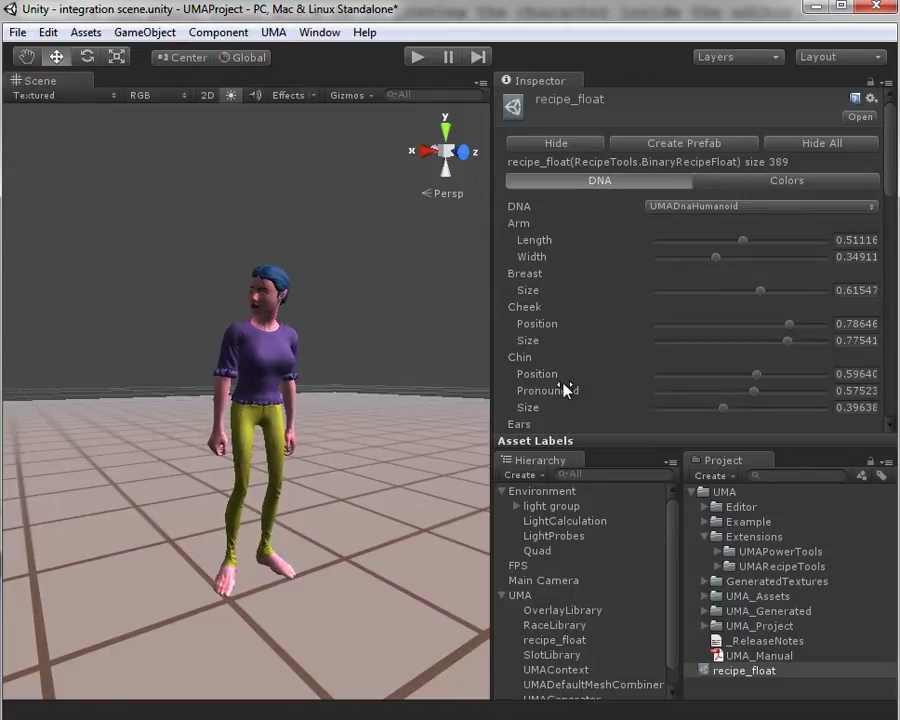
scroll(624, 327, down, 5)
scroll(650, 335, down, 5)
scroll(690, 375, down, 5)
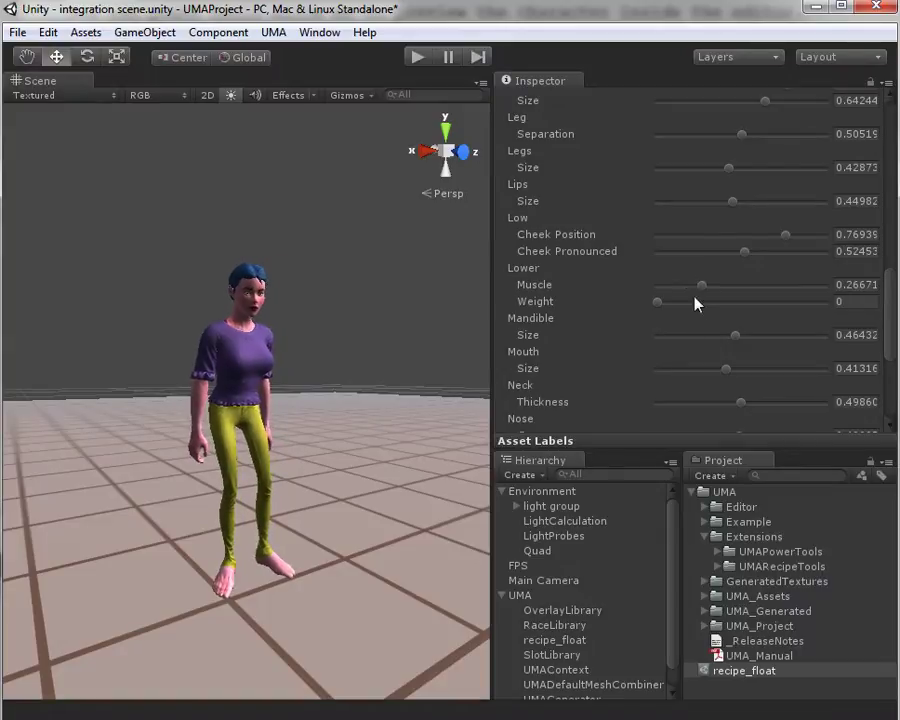
mouse_move(659, 304)
mouse_down()
mouse_move(731, 309)
mouse_move(778, 298)
mouse_up()
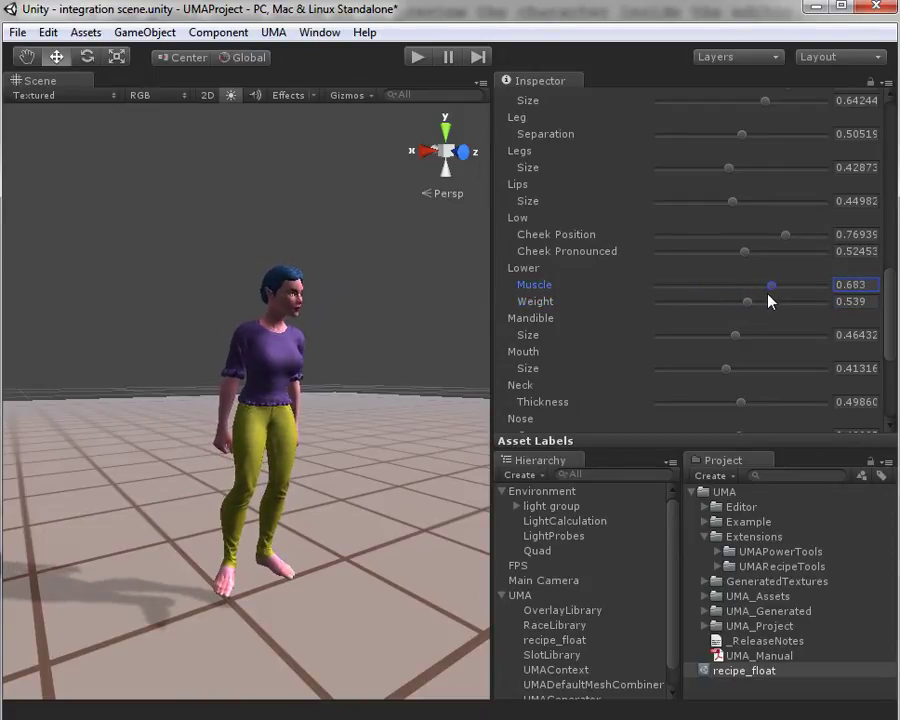
alt+drag(343, 335, 215, 317)
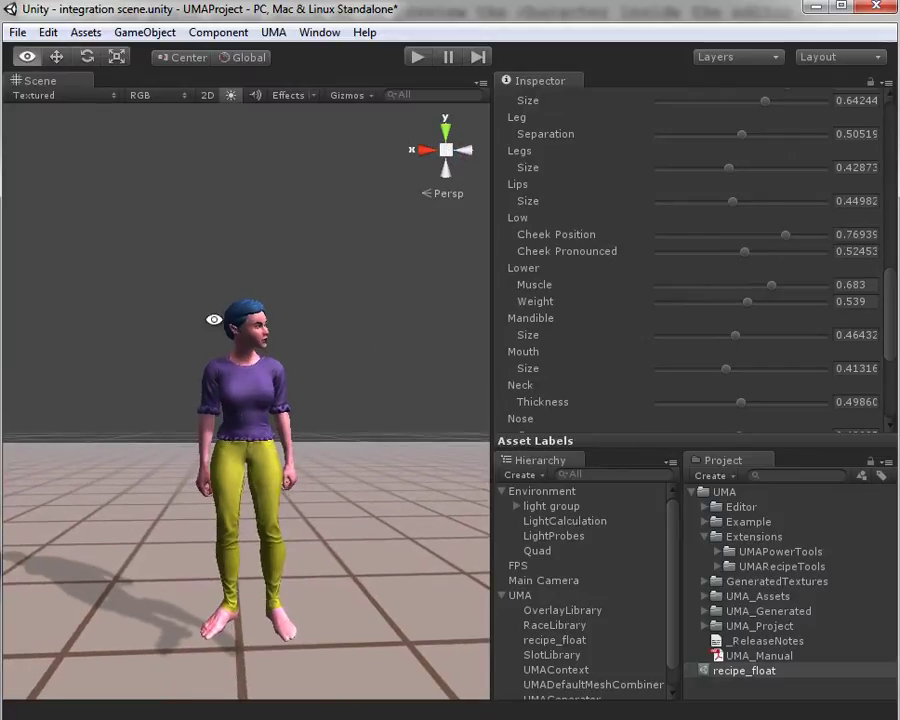
Widen the avatar's Arm Width DNA value to 0.756
scroll(627, 302, up, 5)
scroll(640, 290, up, 3)
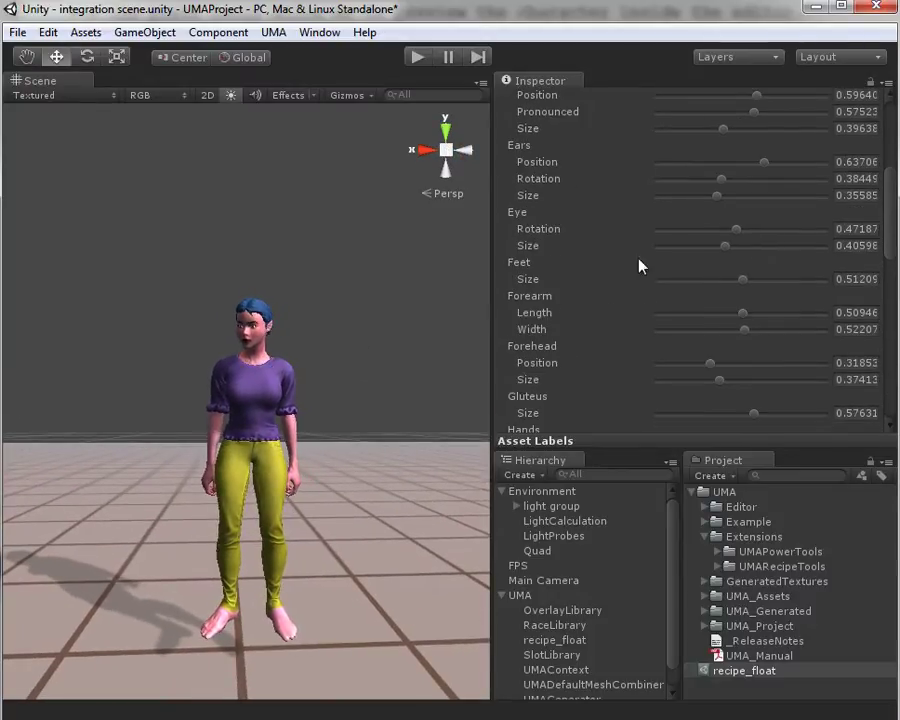
scroll(650, 245, up, 5)
scroll(660, 230, up, 2)
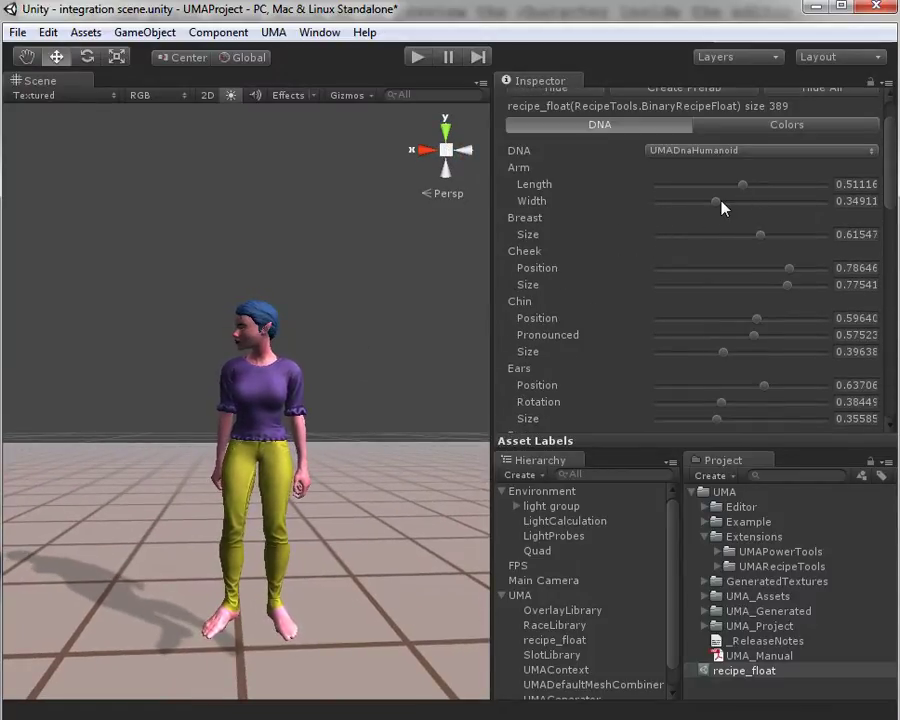
drag(721, 203, 787, 210)
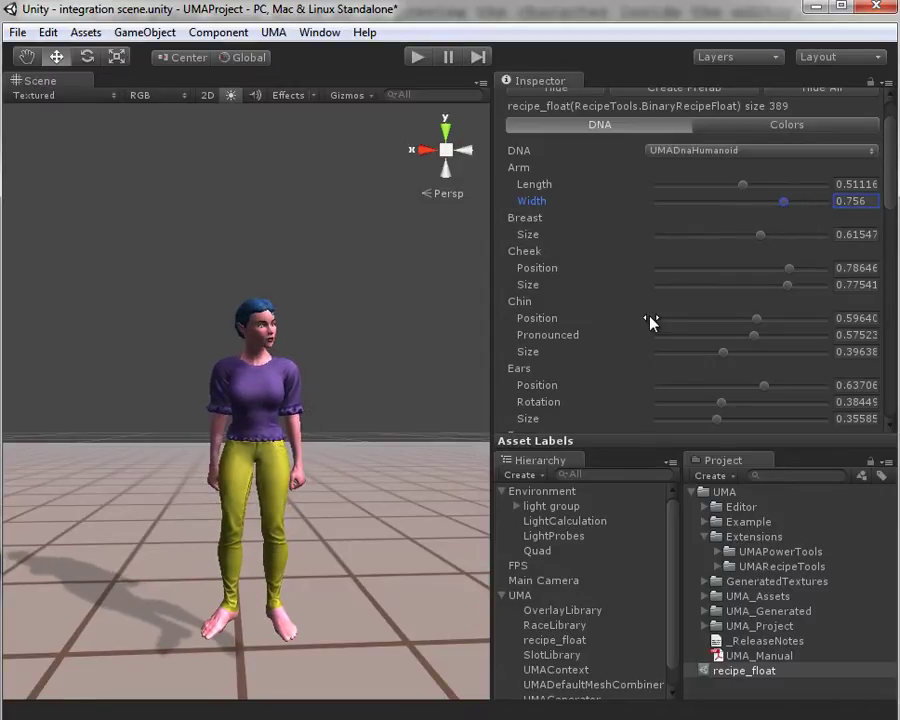
scroll(646, 320, down, 3)
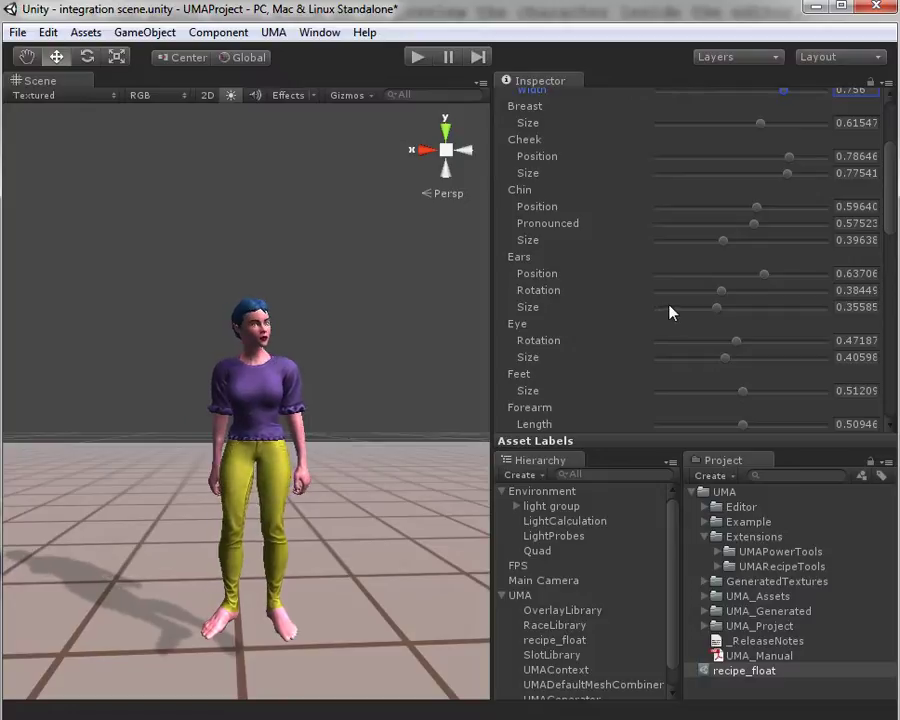
scroll(615, 311, up, 3)
scroll(767, 205, up, 2)
Set the FemaleHead01 skin colour to the green preset
click(813, 182)
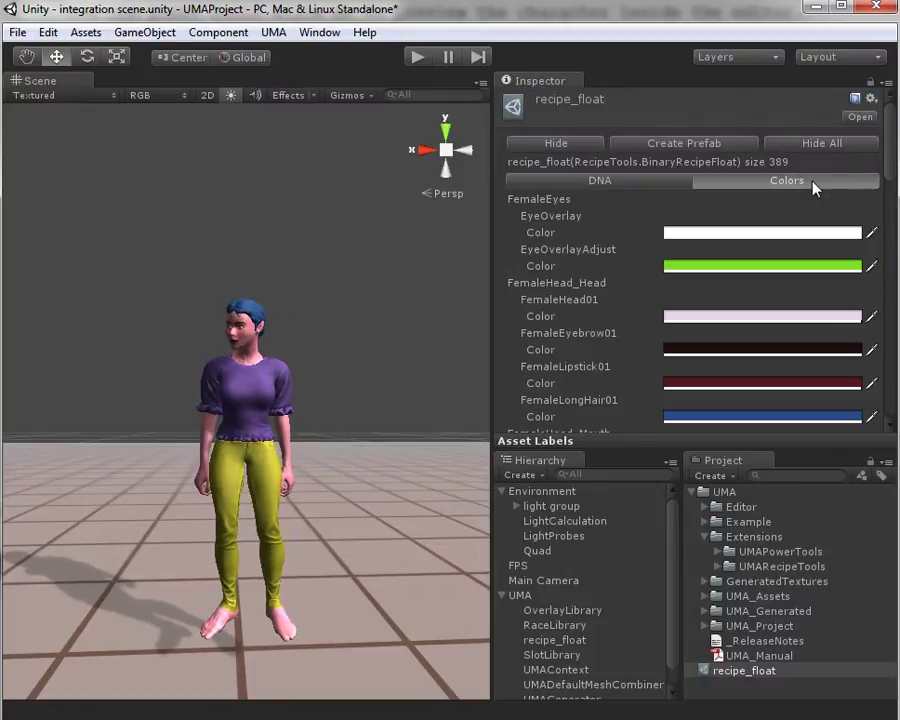
click(741, 317)
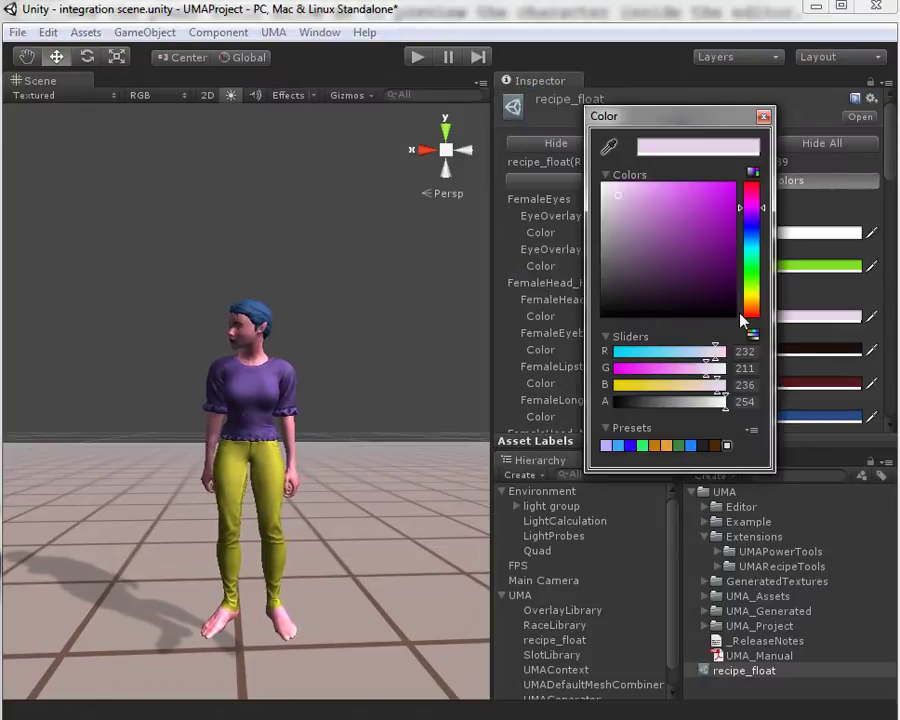
click(680, 446)
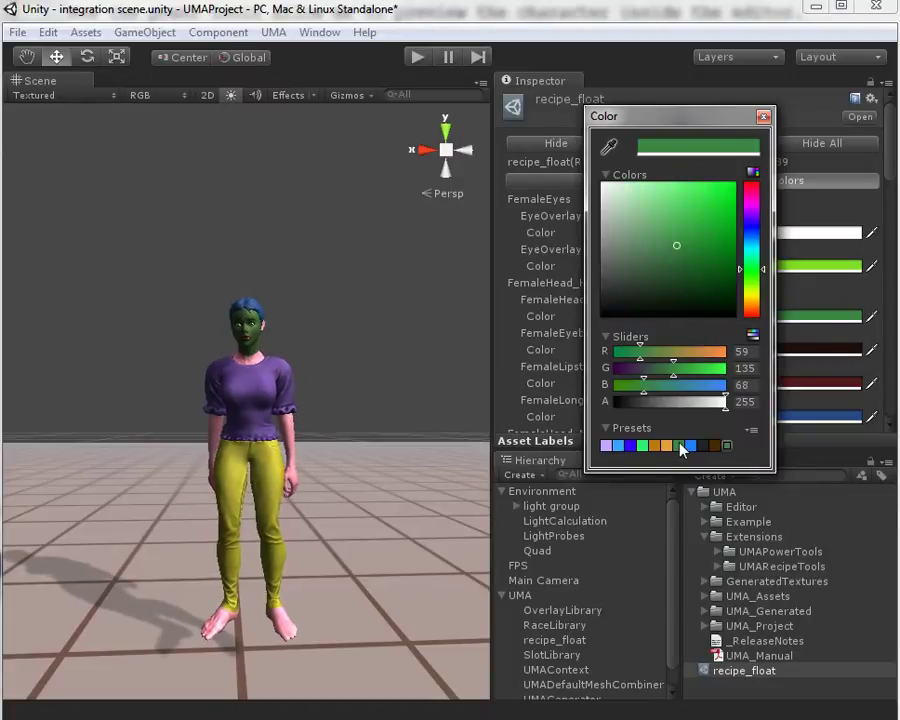
click(763, 116)
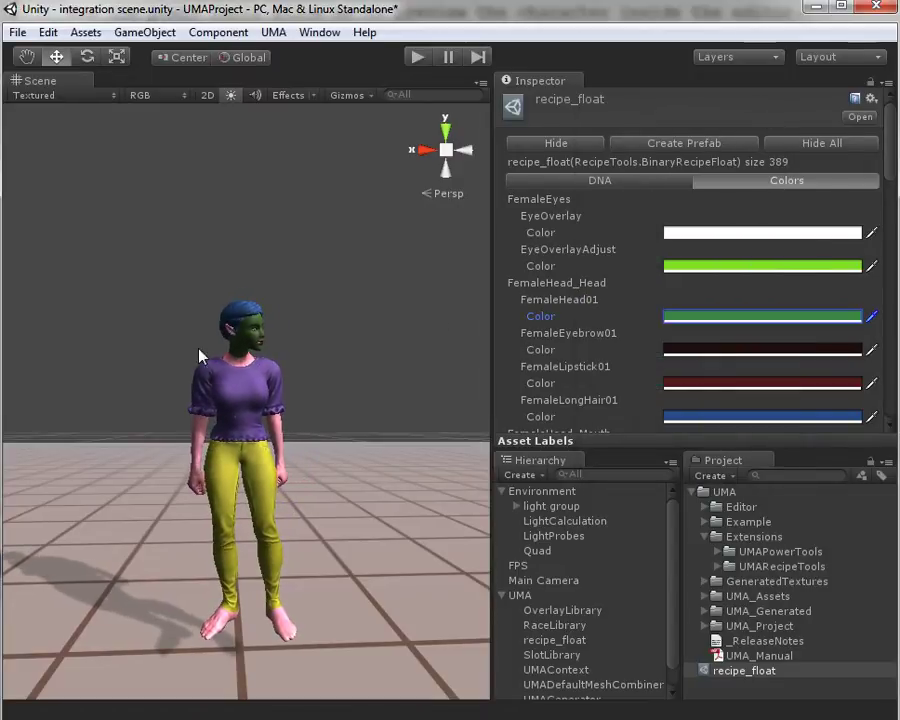
Colour the ElvenEars overlay with the same green preset as the head
scroll(199, 355, up, 5)
scroll(239, 307, up, 2)
mouse_move(251, 331)
alt+mouse_down()
mouse_move(240, 394)
mouse_move(408, 425)
mouse_move(388, 446)
mouse_move(149, 428)
mouse_move(72, 364)
mouse_move(258, 445)
alt+mouse_up()
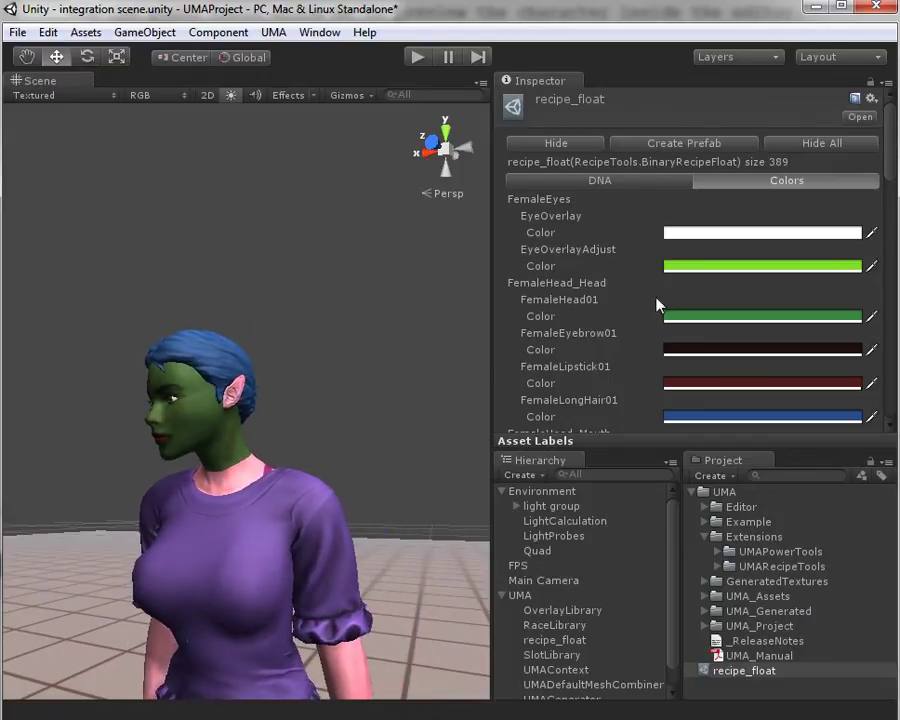
scroll(685, 323, down, 2)
scroll(691, 325, down, 1)
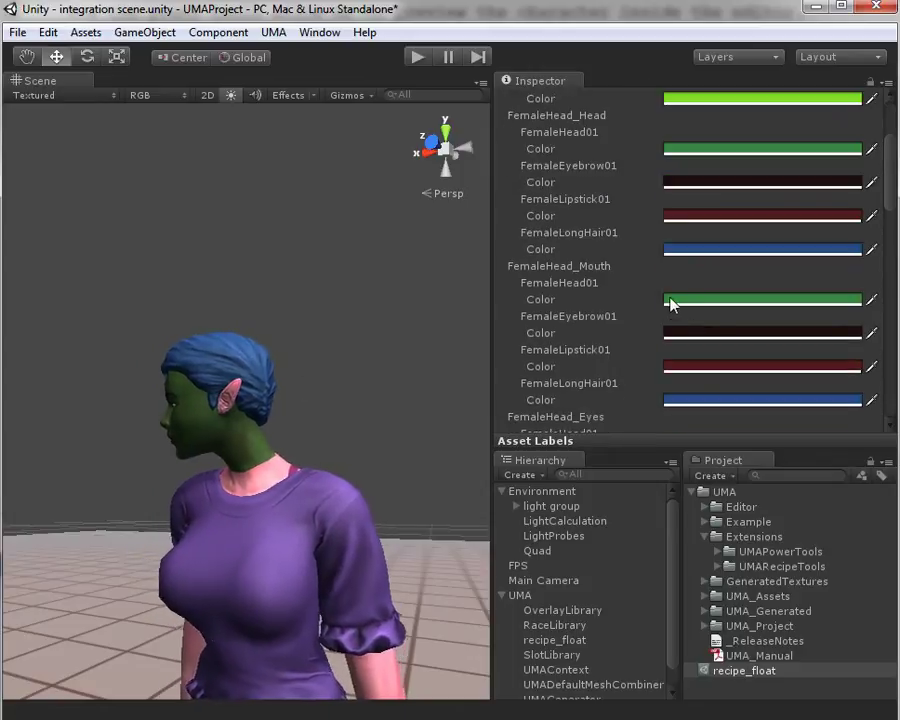
scroll(692, 316, down, 4)
scroll(714, 306, down, 4)
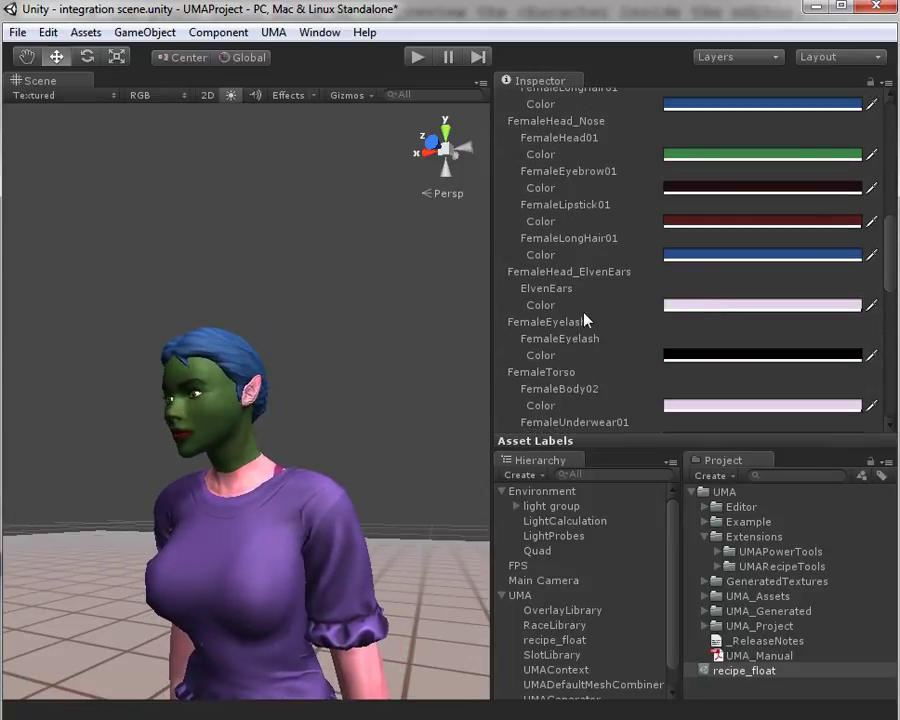
click(744, 308)
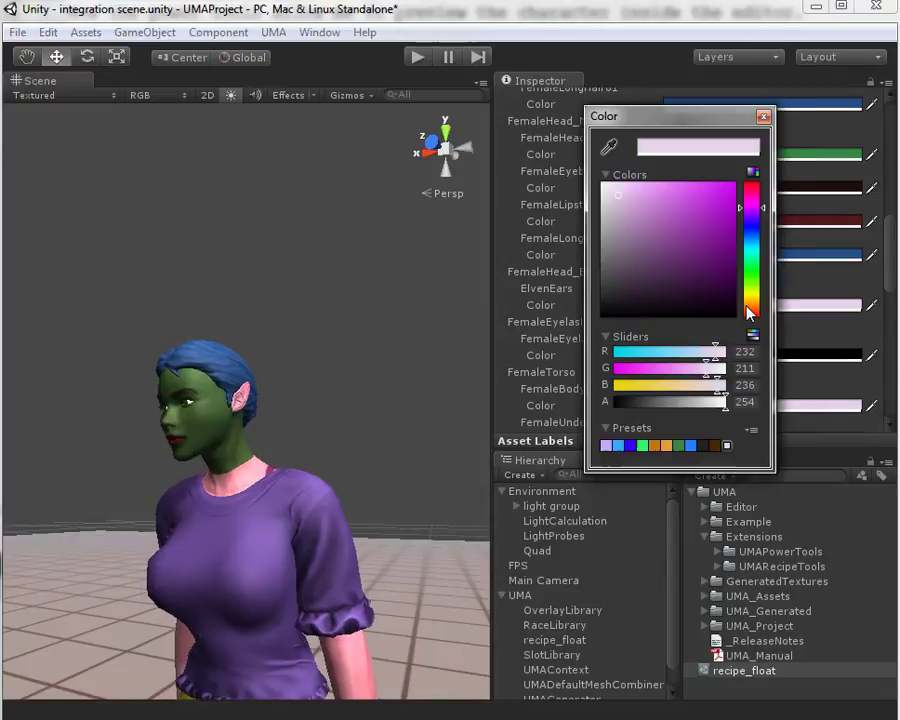
click(680, 446)
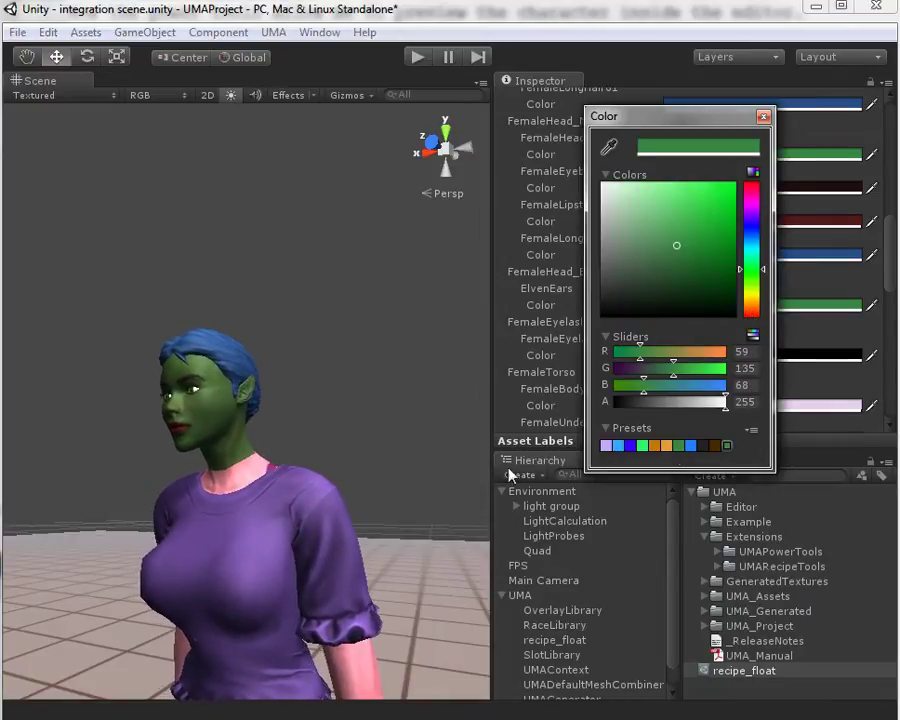
click(758, 122)
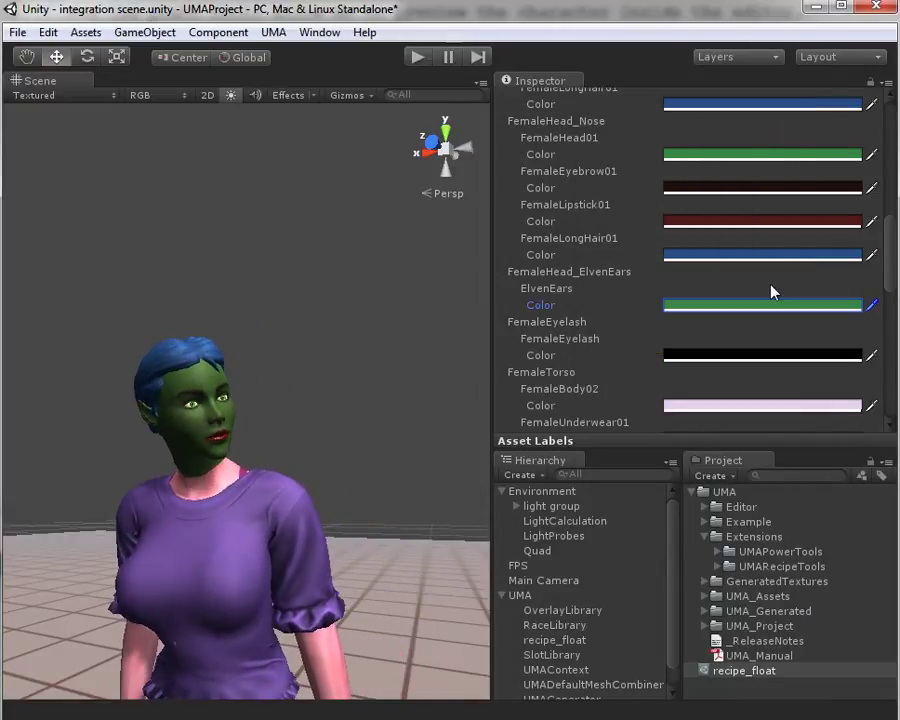
Set the FemaleBody02 colour to the green preset for torso, hands and feet
scroll(768, 300, down, 5)
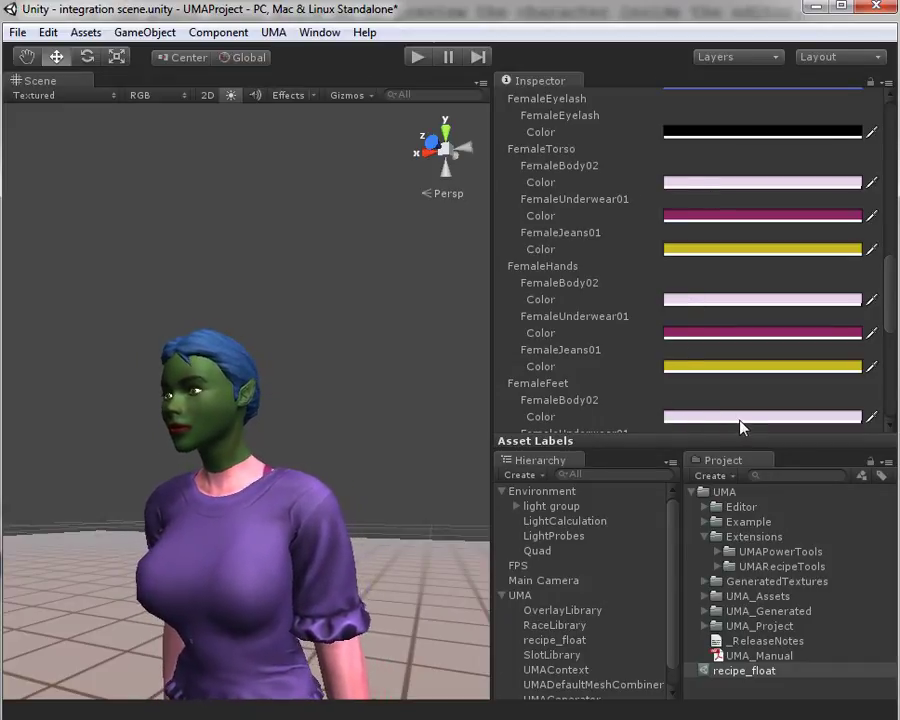
click(739, 418)
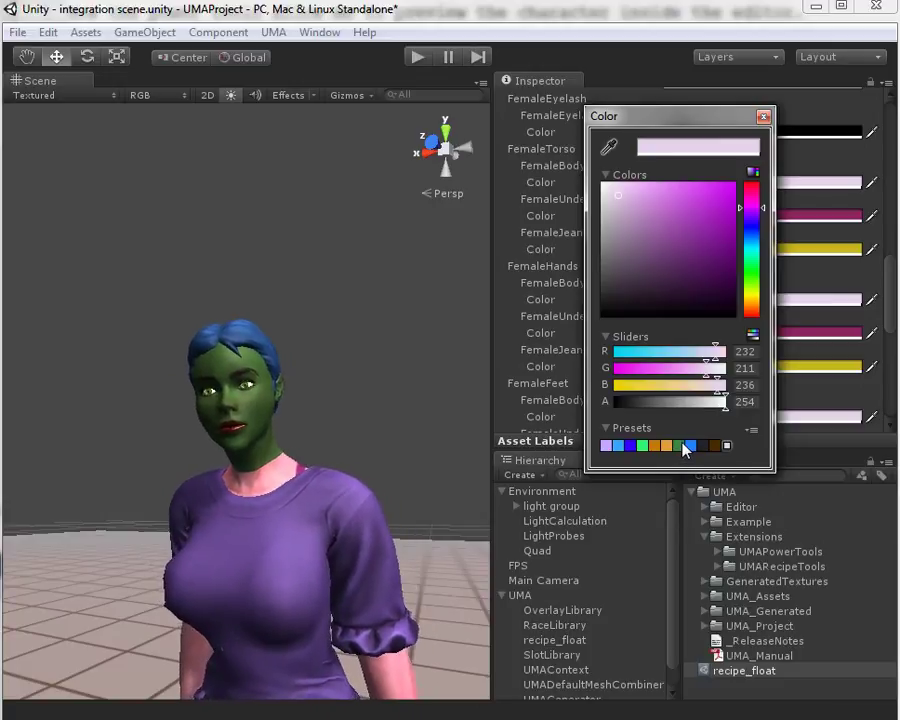
click(681, 447)
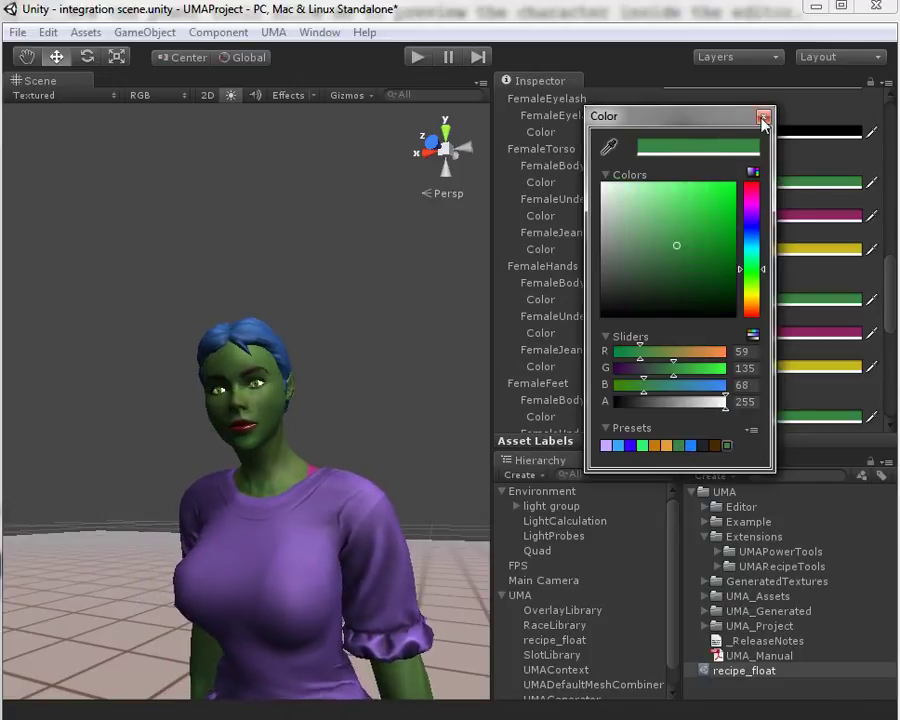
click(763, 116)
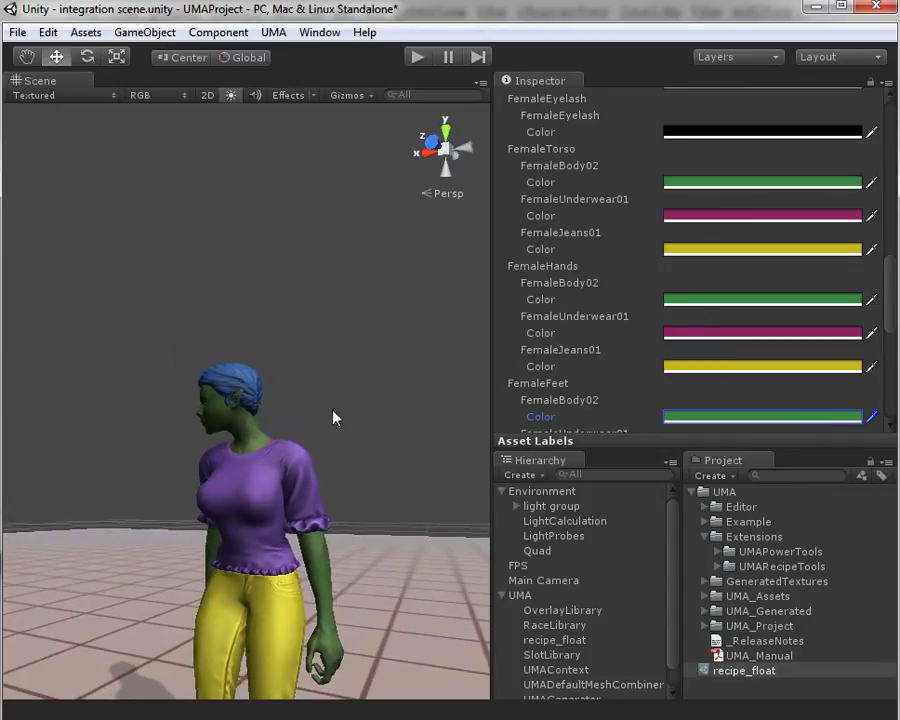
Change the FemaleJeans01 colour from yellow to the brown preset
scroll(732, 326, down, 3)
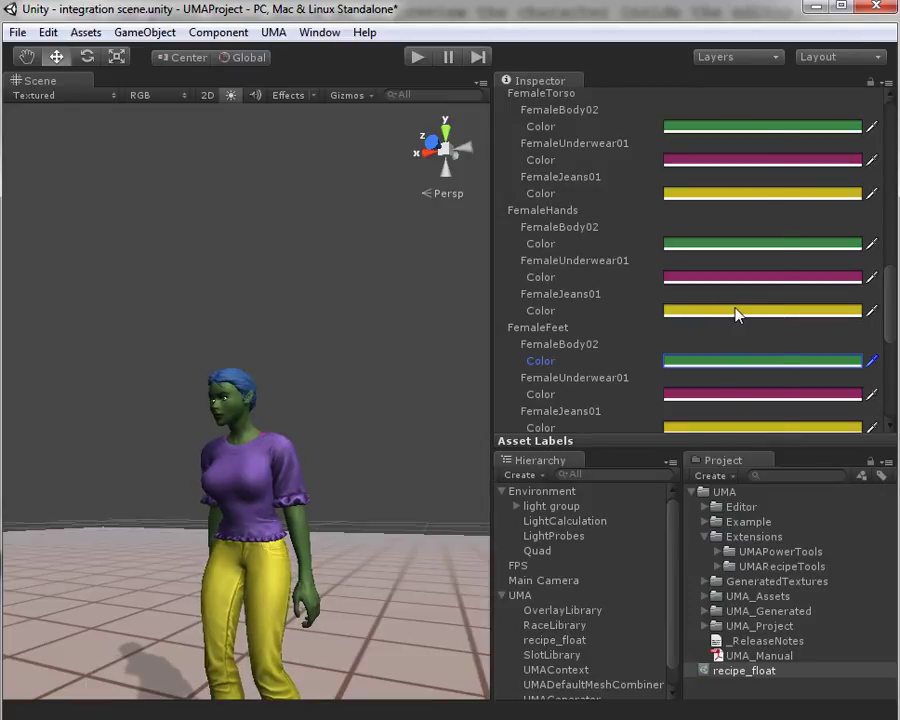
click(736, 311)
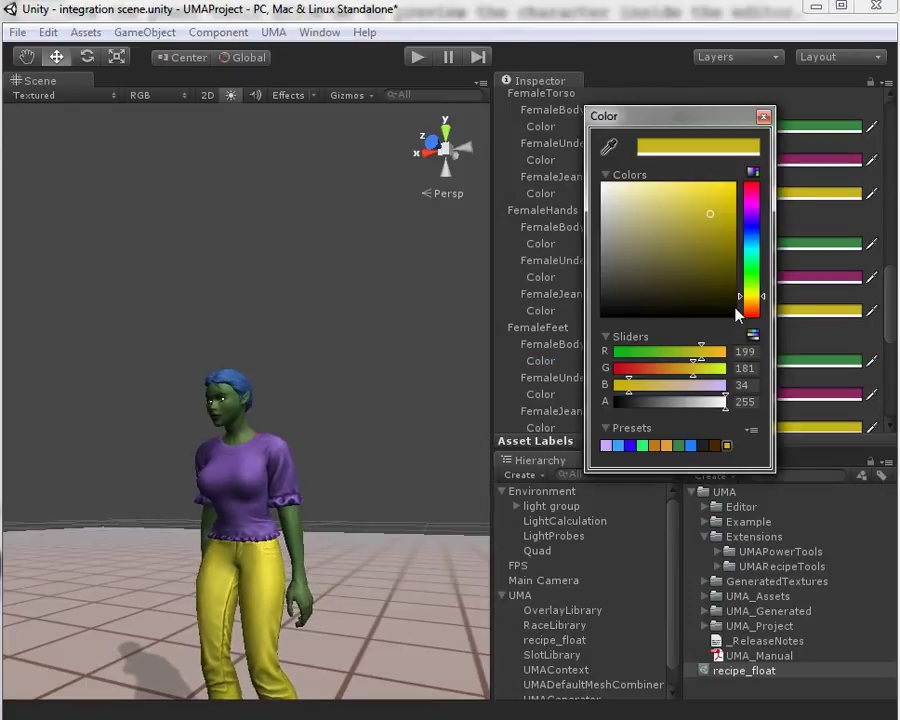
click(716, 447)
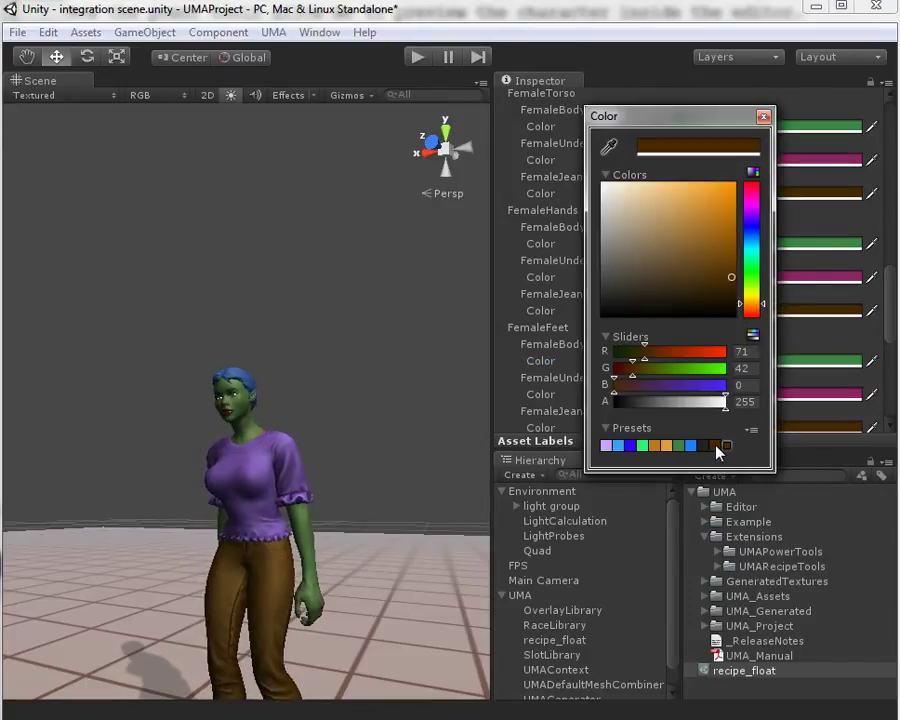
click(763, 116)
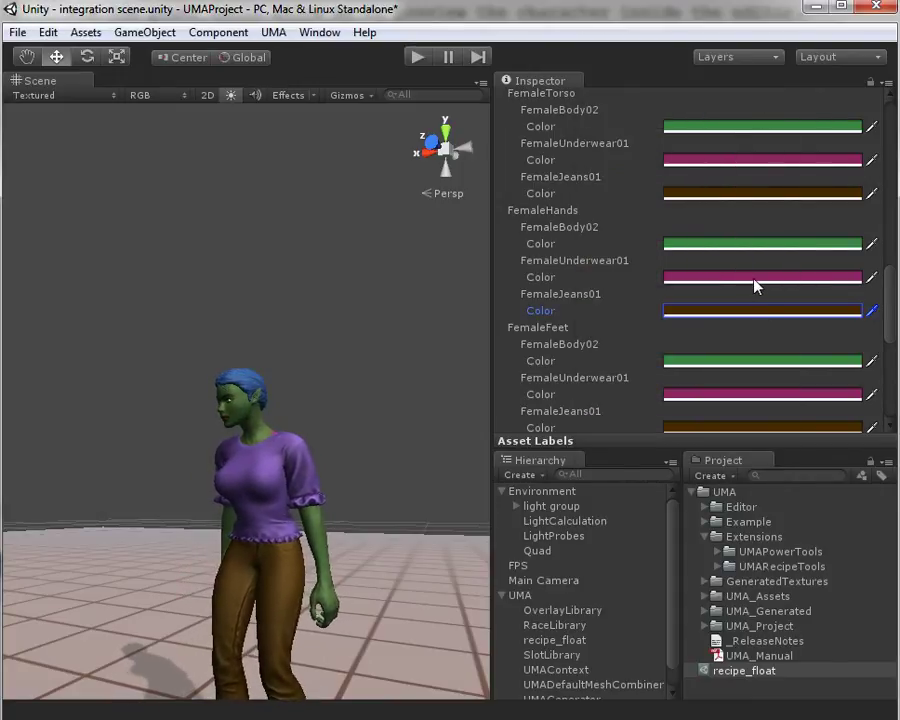
Try several presets for FemaleUnderwear01, then settle on near-black
click(703, 280)
click(665, 446)
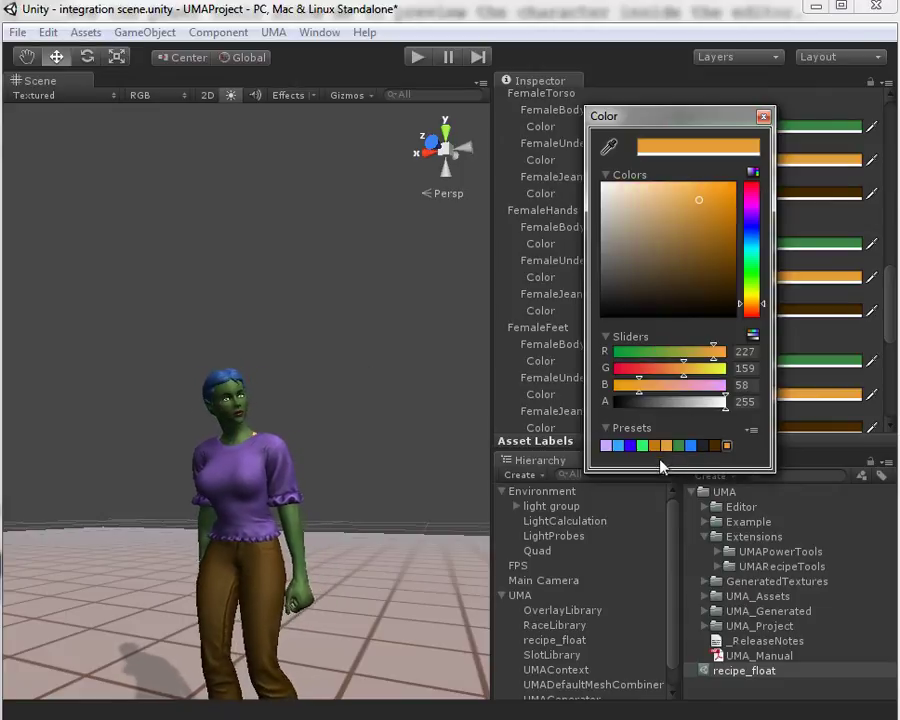
click(679, 446)
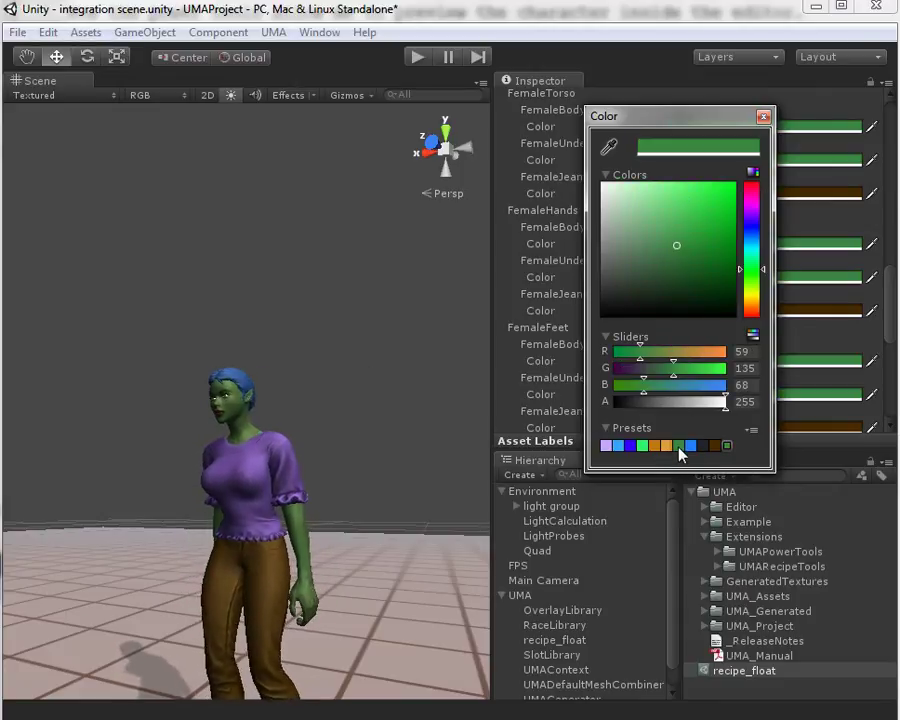
click(631, 446)
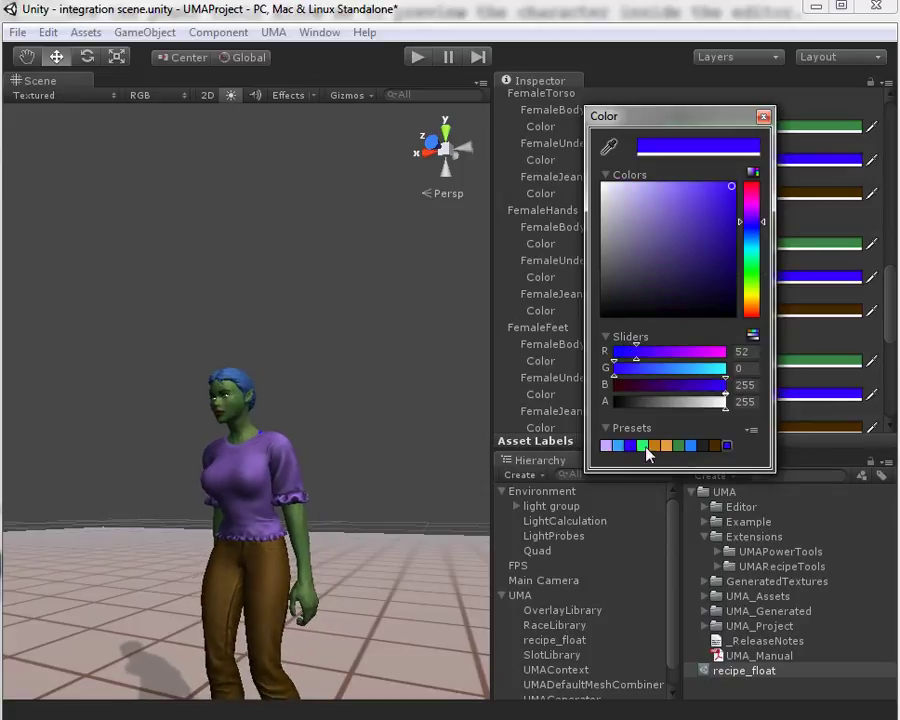
click(704, 446)
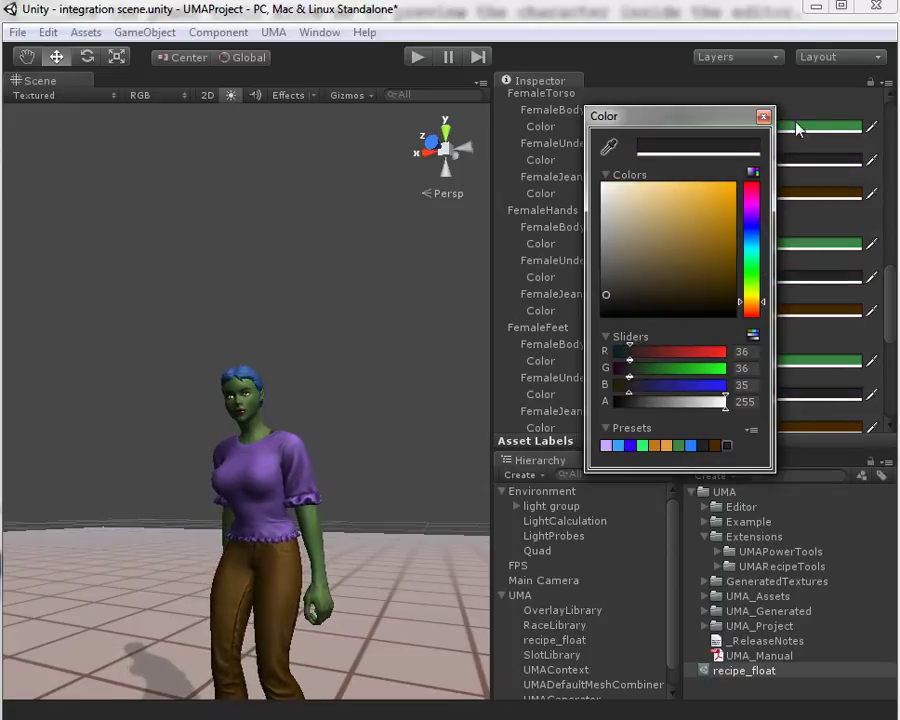
click(763, 116)
Change the FemaleTshirt01 colour from purple to the orange preset
scroll(808, 340, down, 3)
scroll(760, 344, down, 2)
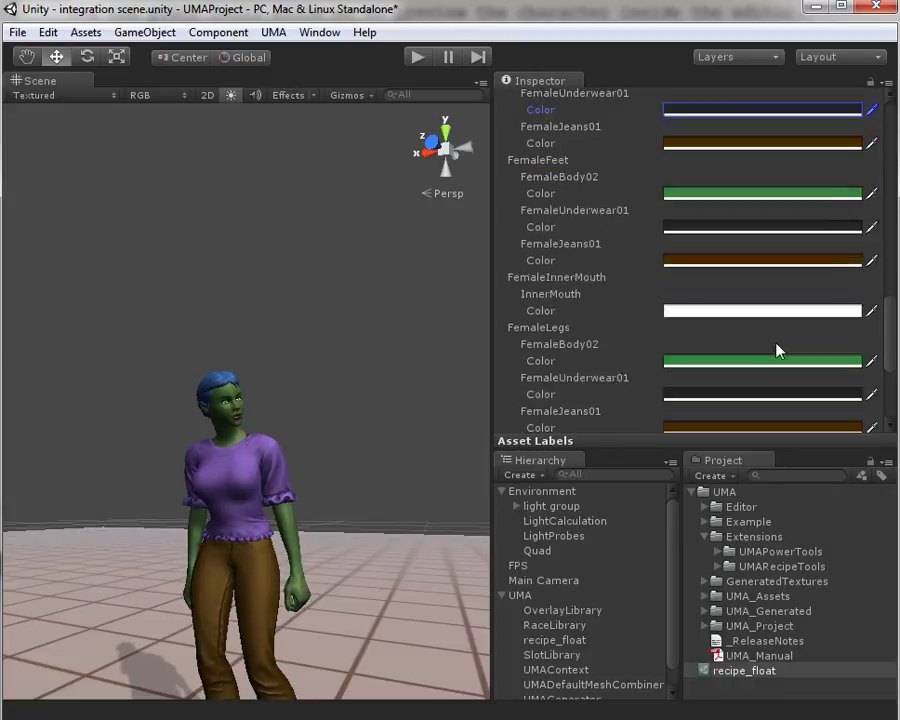
scroll(712, 344, down, 2)
scroll(740, 334, down, 4)
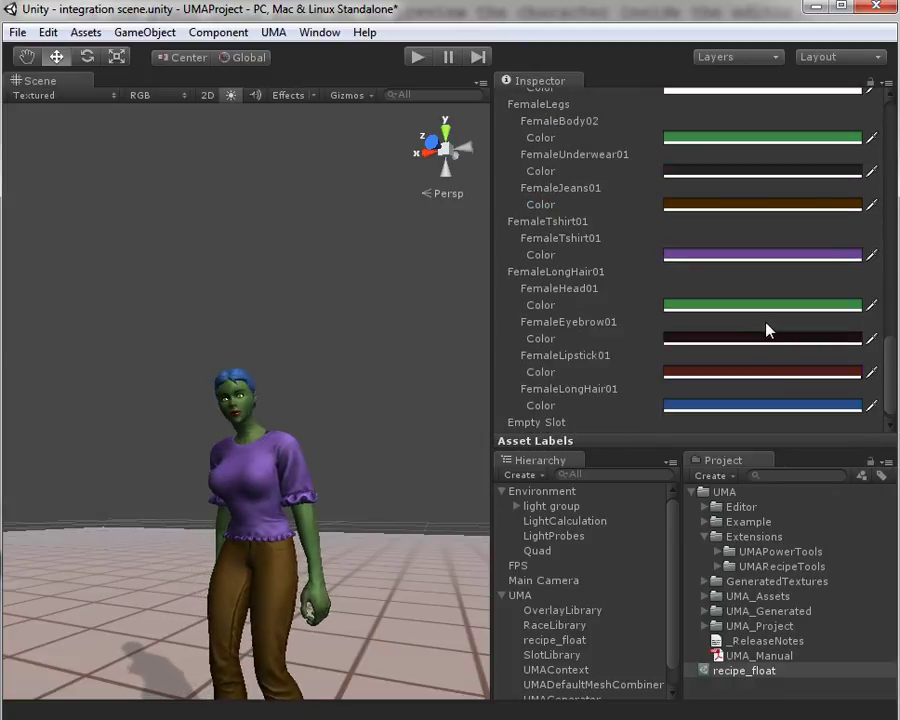
click(754, 258)
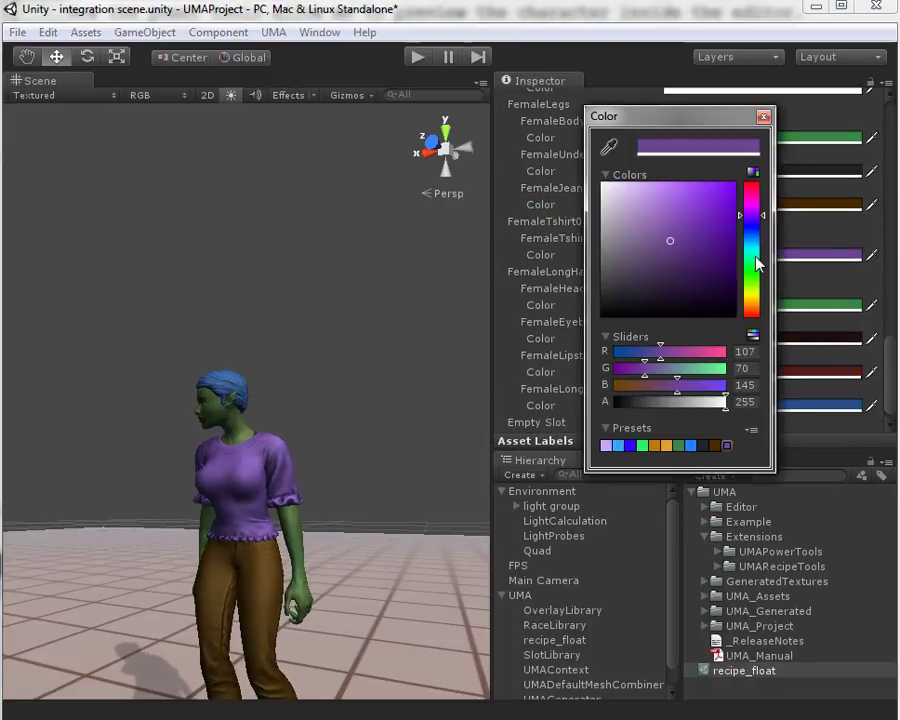
click(666, 445)
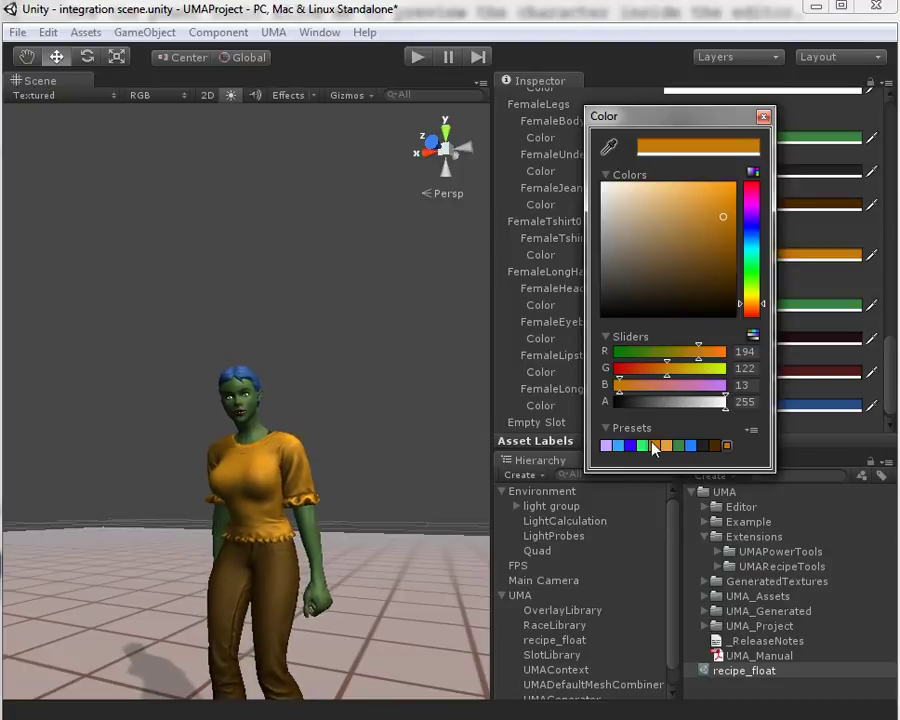
click(763, 116)
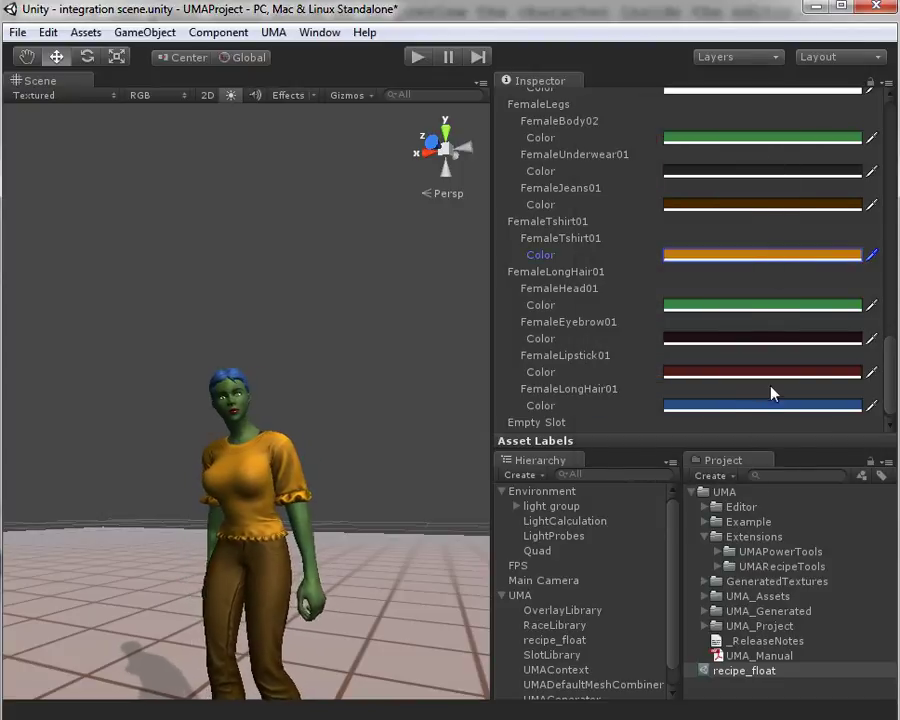
Make the FemaleLongHair01 colour the dark preset instead of blue
click(730, 406)
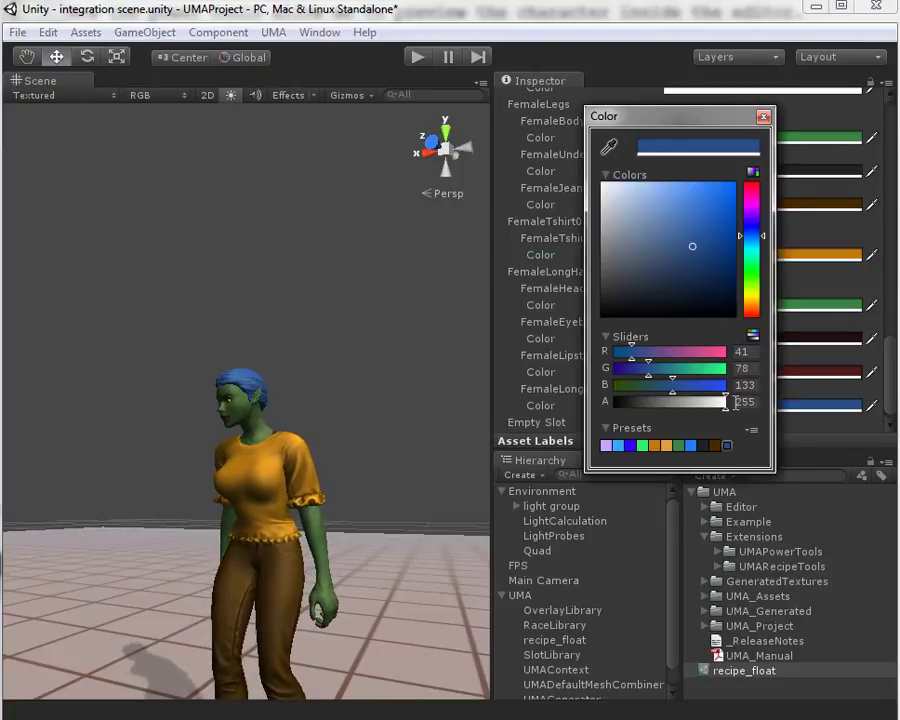
click(705, 448)
click(763, 116)
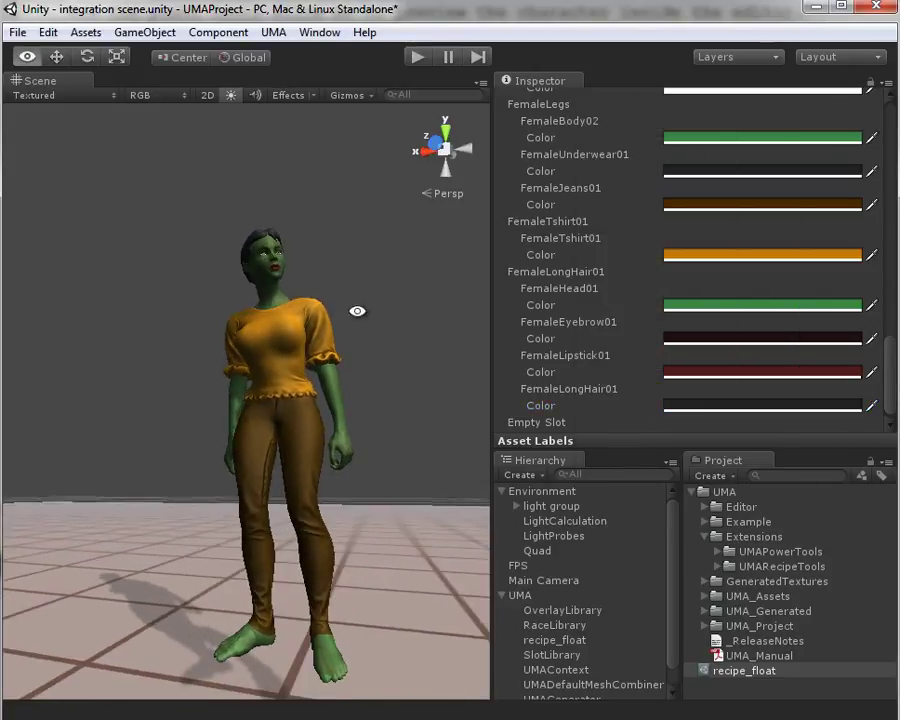
Orbit and zoom to a close front view of the recoloured avatar
alt+drag(356, 311, 347, 393)
scroll(350, 390, up, 5)
scroll(358, 381, down, 3)
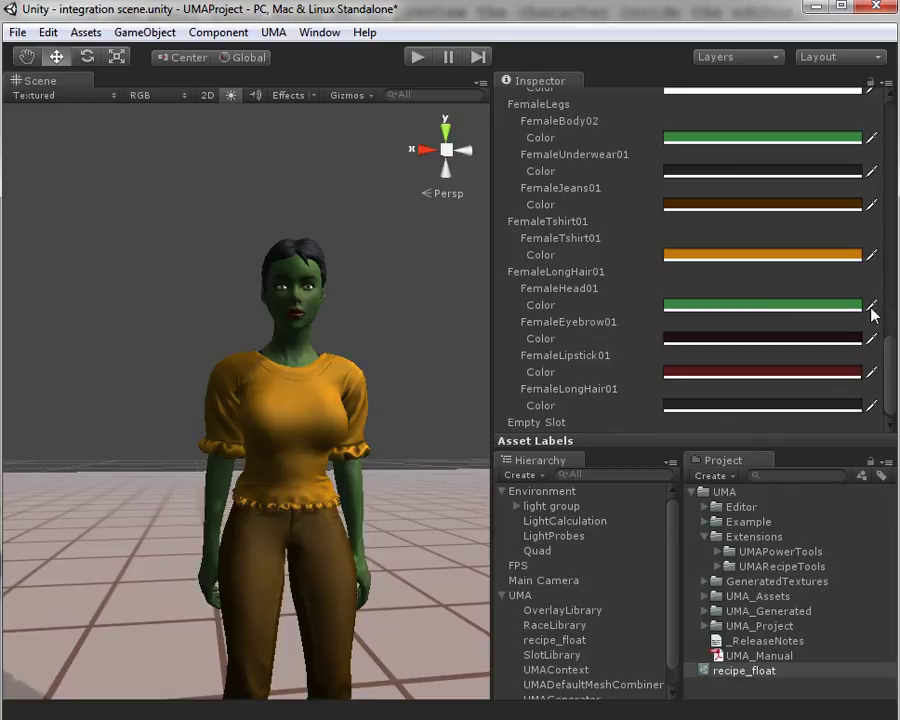
drag(889, 365, 889, 130)
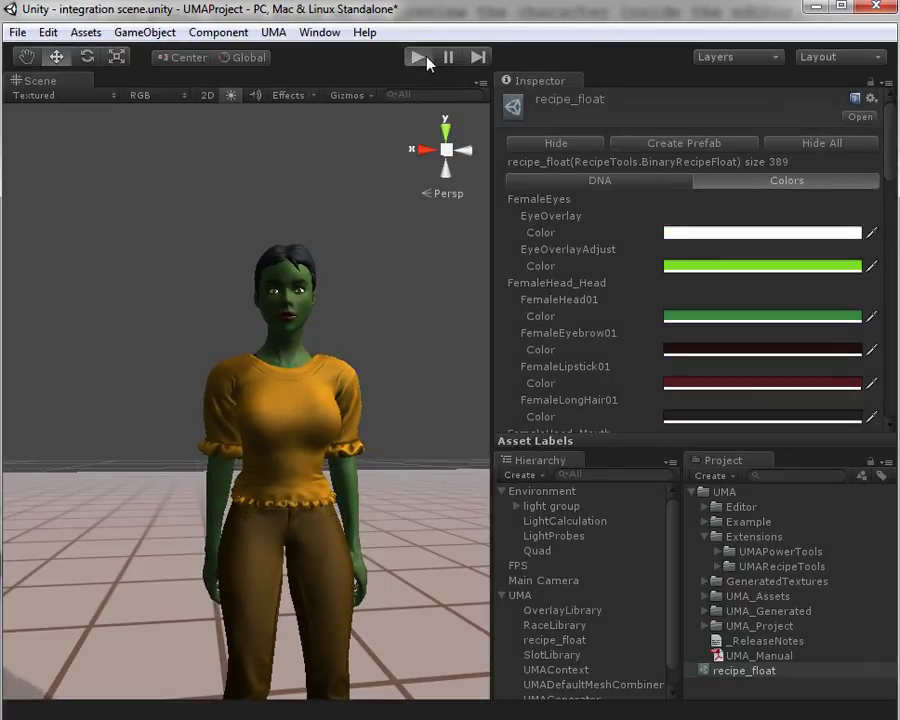
Enter play mode to check the recoloured UMA character, then stop playing
click(427, 62)
scroll(370, 263, down, 5)
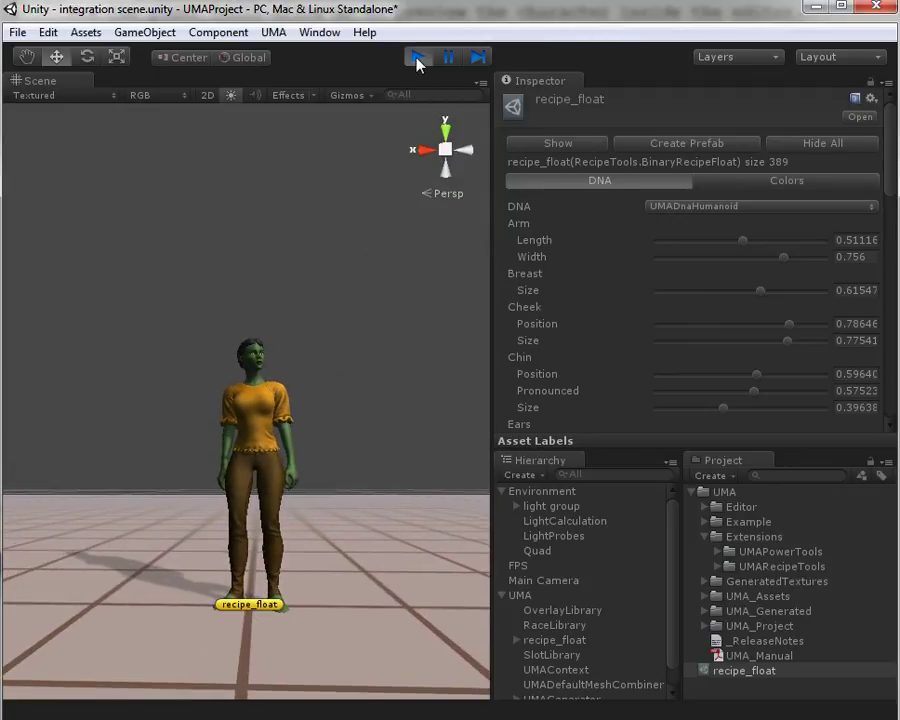
click(418, 58)
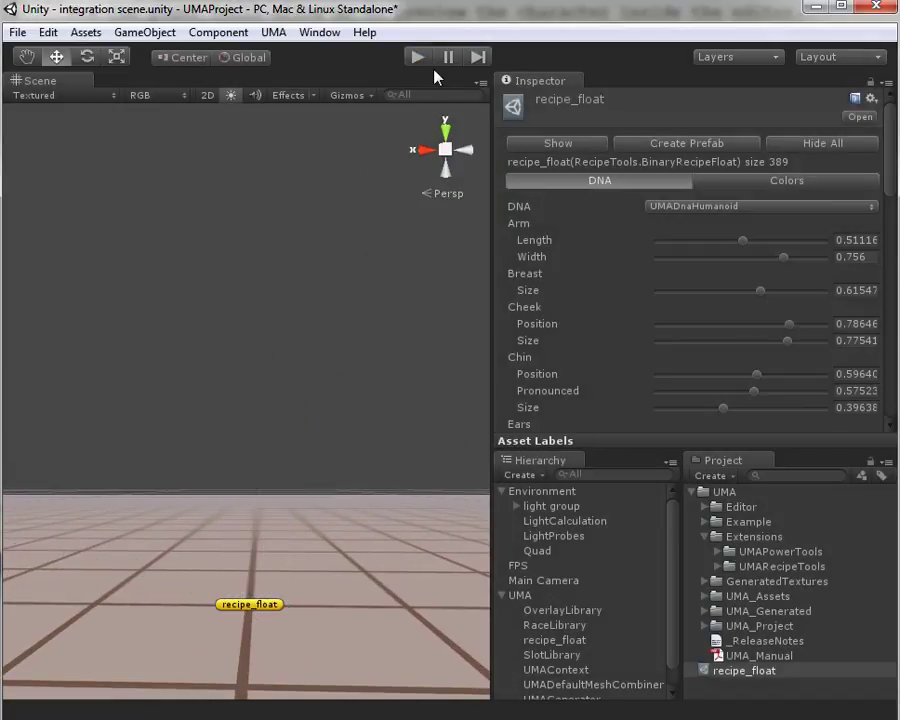